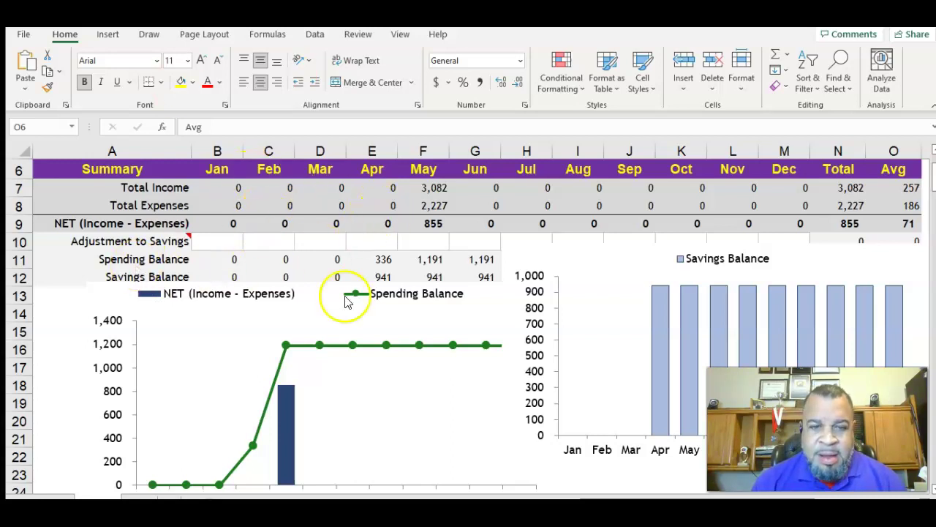
{"action": "key", "text": "super+d"}
{"action": "double_click", "coordinate": [336, 450]}
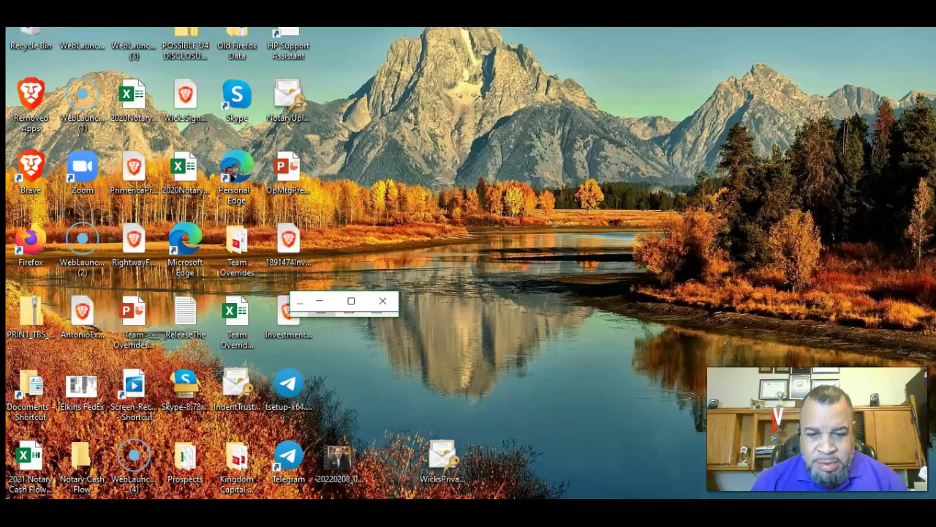
{"action": "key", "text": "super+d"}
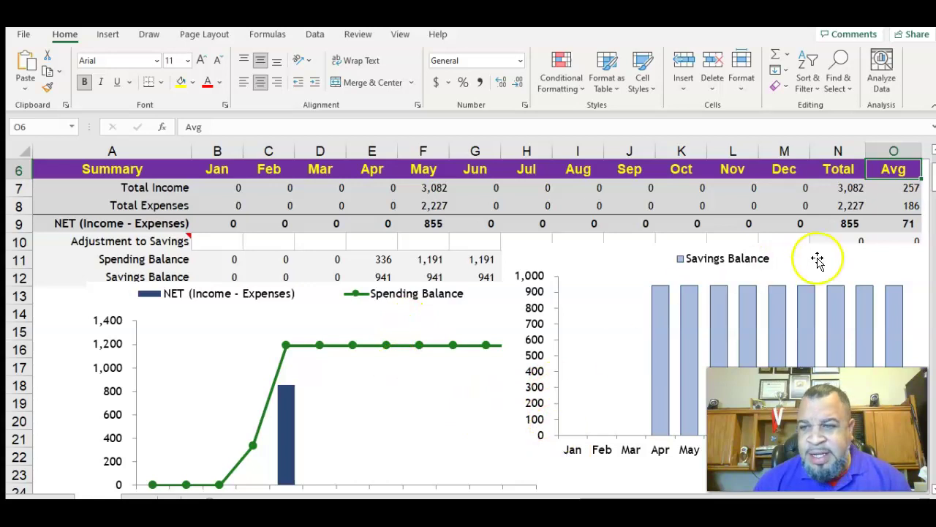
Review the budget's Summary rows for income, expenses and net, along with the spending and savings balance charts.
{"action": "left_click", "coordinate": [18, 189]}
{"action": "key", "text": "Down"}
{"action": "key", "text": "Down"}
{"action": "key", "text": "Down"}
{"action": "key", "text": "Down"}
{"action": "key", "text": "Down"}
{"action": "key", "text": "Down"}
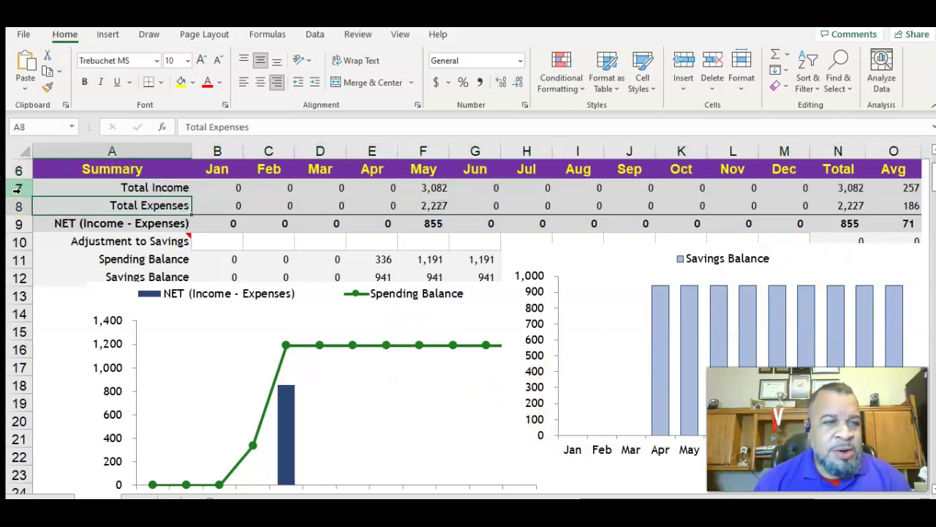
{"action": "key", "text": "Down"}
{"action": "key", "text": "Down"}
{"action": "key", "text": "Down"}
{"action": "key", "text": "Down"}
{"action": "key", "text": "Down"}
{"action": "key", "text": "Down"}
{"action": "key", "text": "Down"}
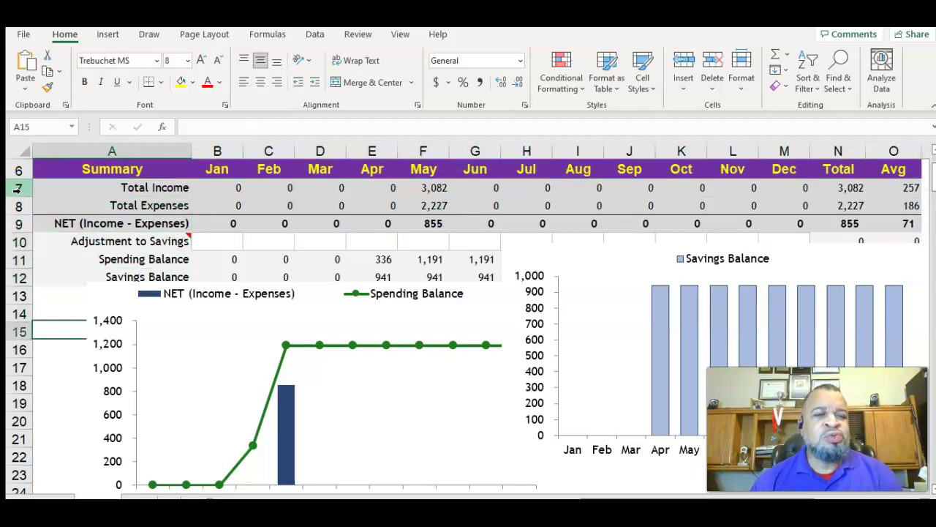
{"action": "key", "text": "Down"}
{"action": "key", "text": "Down"}
{"action": "key", "text": "Down"}
{"action": "key", "text": "Down"}
{"action": "key", "text": "Down"}
{"action": "key", "text": "Down"}
{"action": "key", "text": "Down"}
{"action": "key", "text": "Down"}
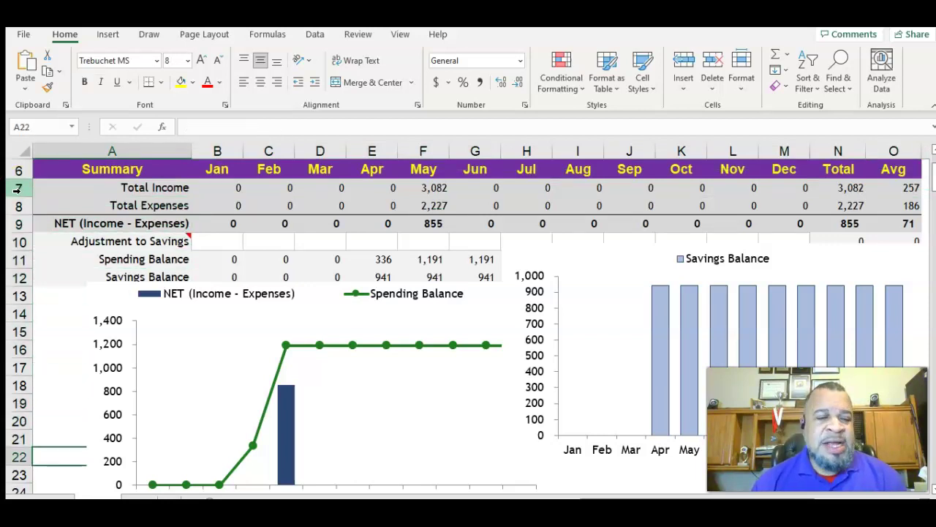
Examine the INCOME section, from Wages & Tips through Transfer From Savings and its total row.
{"action": "key", "text": "Down"}
{"action": "key", "text": "Down"}
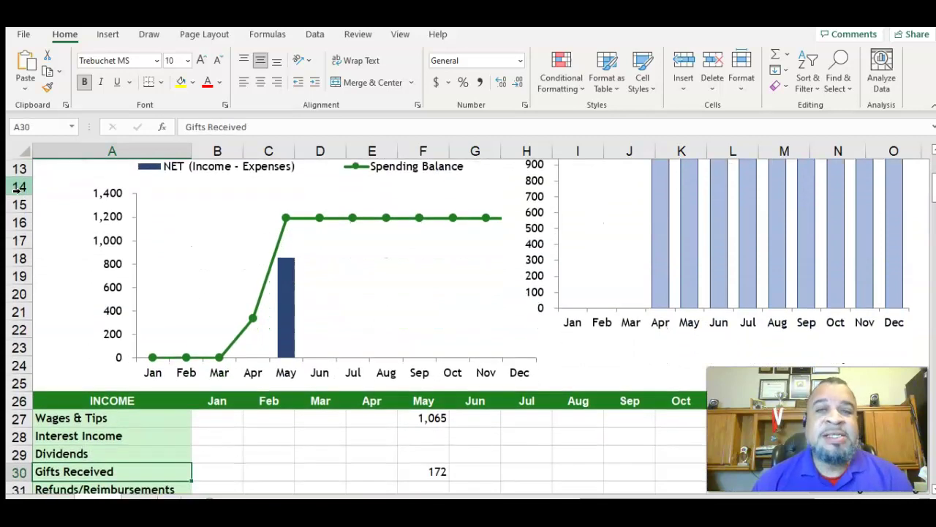
{"action": "key", "text": "Down"}
{"action": "key", "text": "Down"}
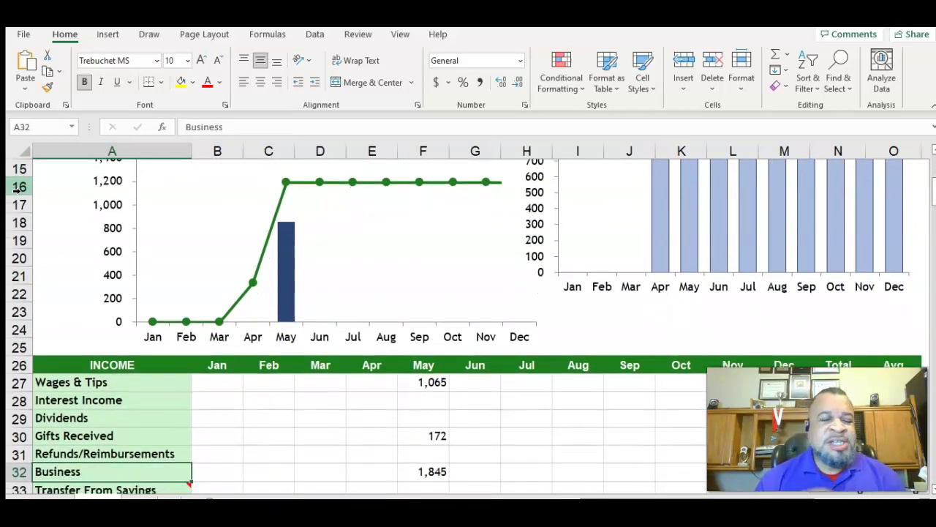
{"action": "key", "text": "Down"}
{"action": "key", "text": "Down"}
{"action": "key", "text": "Down"}
{"action": "key", "text": "Down"}
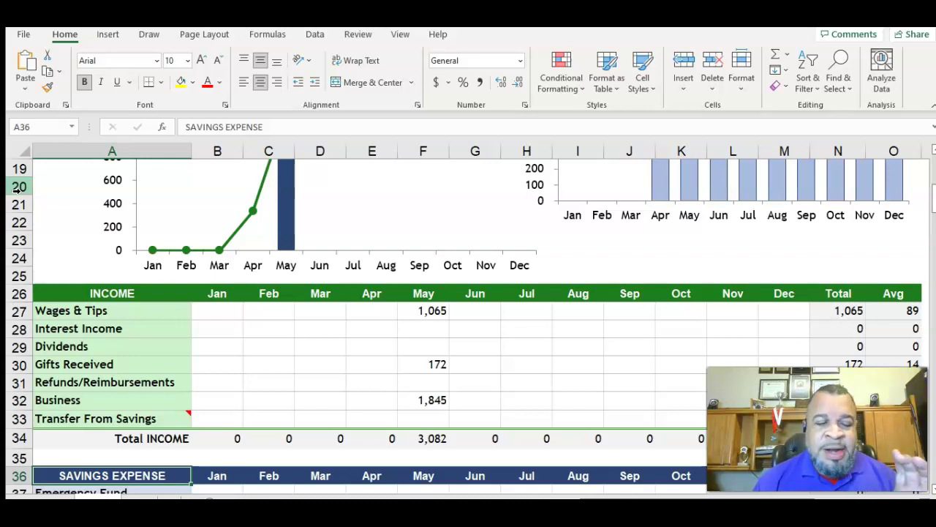
Examine the SAVINGS EXPENSE section, from Emergency Fund through Other, and its total rows.
{"action": "key", "text": "Down"}
{"action": "key", "text": "Down"}
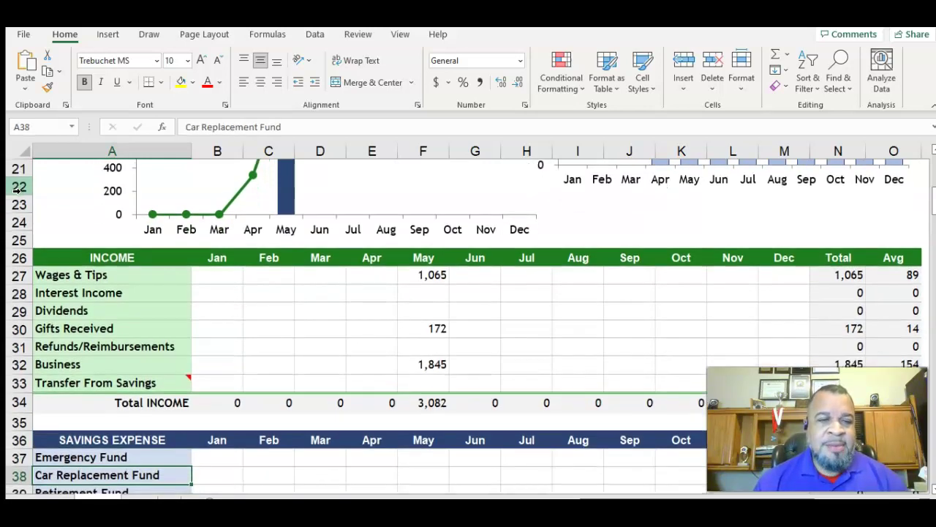
{"action": "key", "text": "Down"}
{"action": "key", "text": "Down"}
{"action": "key", "text": "Down"}
{"action": "key", "text": "Down"}
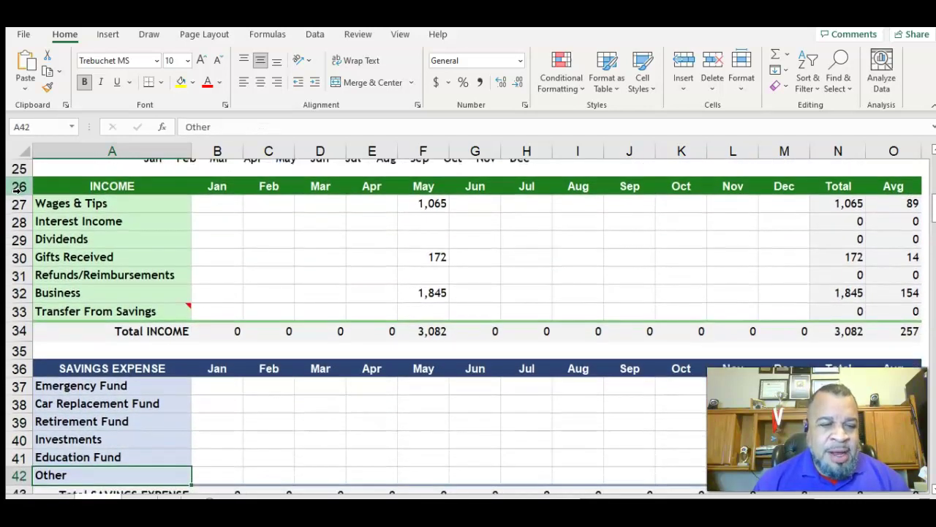
{"action": "key", "text": "Down"}
{"action": "key", "text": "Down"}
{"action": "key", "text": "Down"}
{"action": "key", "text": "Down"}
{"action": "key", "text": "Down"}
{"action": "key", "text": "Down"}
{"action": "key", "text": "Down"}
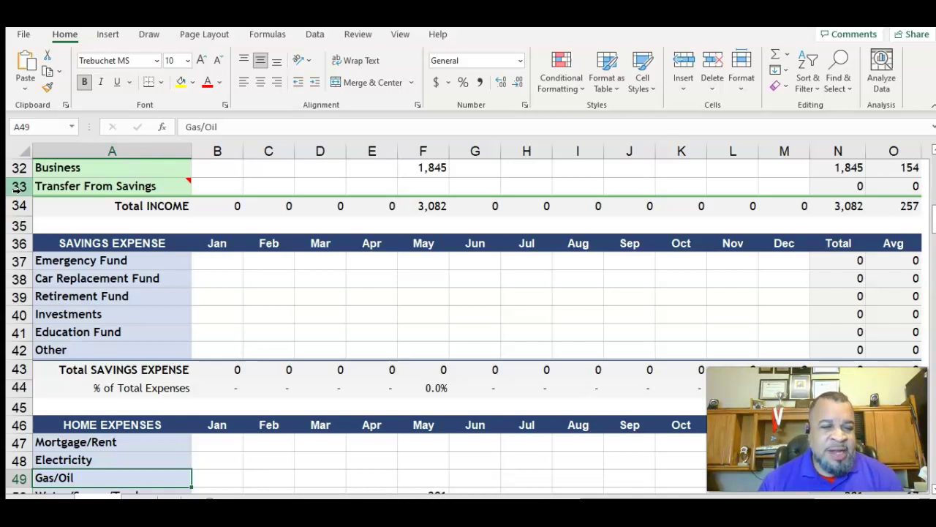
{"action": "key", "text": "Down"}
{"action": "key", "text": "Down"}
{"action": "key", "text": "Down"}
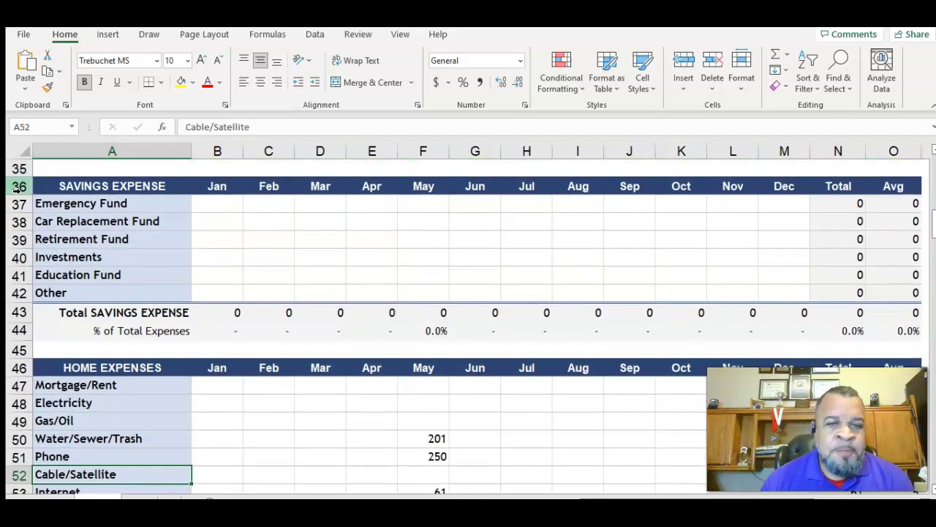
Examine the HOME EXPENSES section, from Mortgage/Rent through Other, and its total rows.
{"action": "key", "text": "Down"}
{"action": "key", "text": "Down"}
{"action": "key", "text": "Down"}
{"action": "key", "text": "Down"}
{"action": "key", "text": "Down"}
{"action": "key", "text": "Down"}
{"action": "key", "text": "Down"}
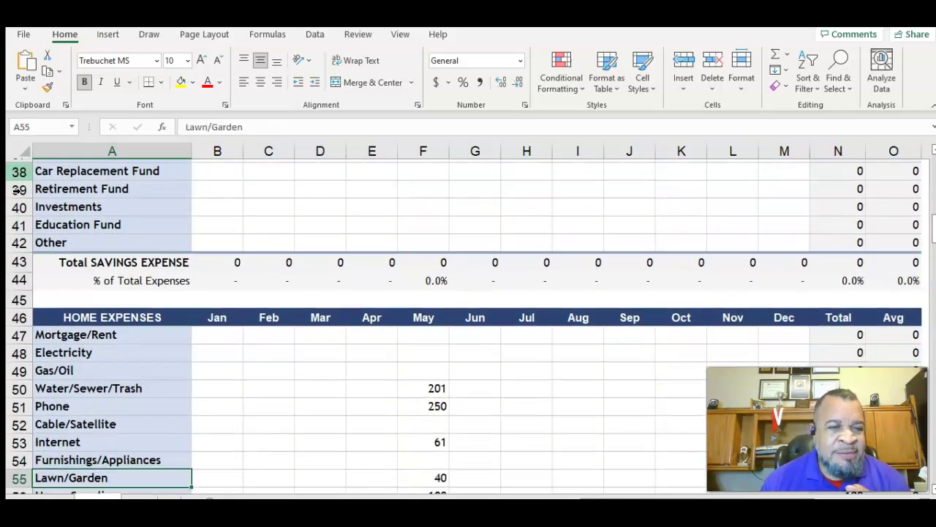
{"action": "key", "text": "Down"}
{"action": "key", "text": "Down"}
{"action": "key", "text": "Down"}
{"action": "key", "text": "Down"}
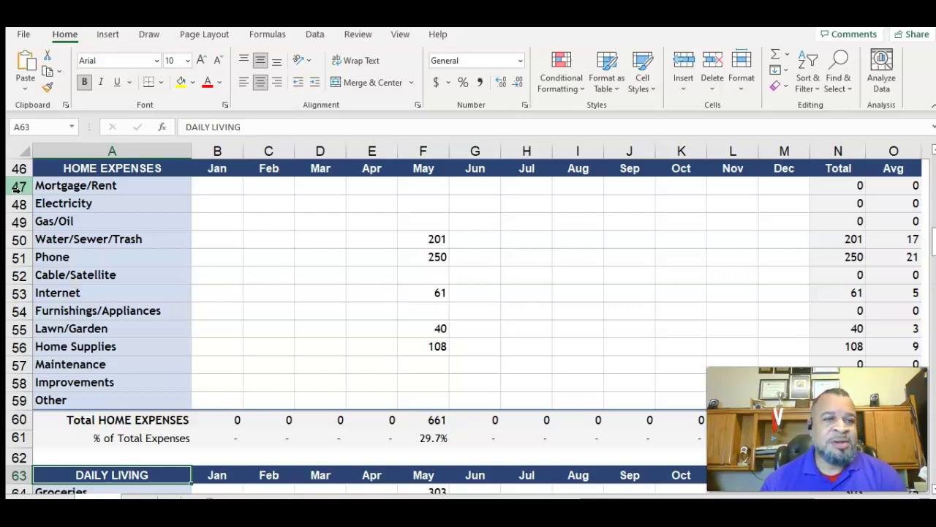
Examine the DAILY LIVING section, from Groceries through Other, and its total rows.
{"action": "key", "text": "Down"}
{"action": "key", "text": "Down"}
{"action": "key", "text": "Down"}
{"action": "key", "text": "Down"}
{"action": "key", "text": "Down"}
{"action": "key", "text": "Down"}
{"action": "key", "text": "Down"}
{"action": "key", "text": "Down"}
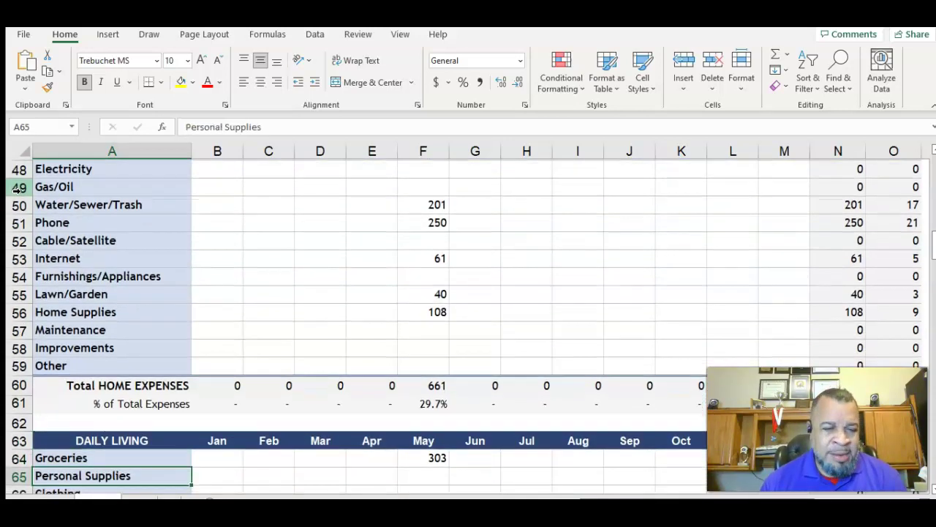
{"action": "key", "text": "Down"}
{"action": "key", "text": "Down"}
{"action": "key", "text": "Down"}
{"action": "key", "text": "Down"}
{"action": "key", "text": "Down"}
{"action": "key", "text": "Down"}
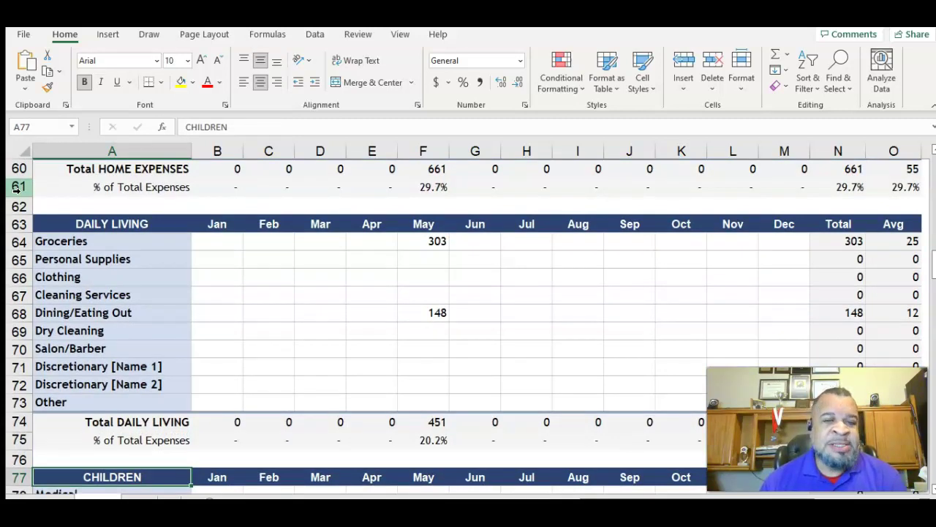
Examine the CHILDREN section, including medical, clothing, the children's pay and toys, down to its total rows.
{"action": "key", "text": "Down"}
{"action": "key", "text": "Down"}
{"action": "key", "text": "Down"}
{"action": "key", "text": "Down"}
{"action": "key", "text": "Down"}
{"action": "key", "text": "Down"}
{"action": "key", "text": "Down"}
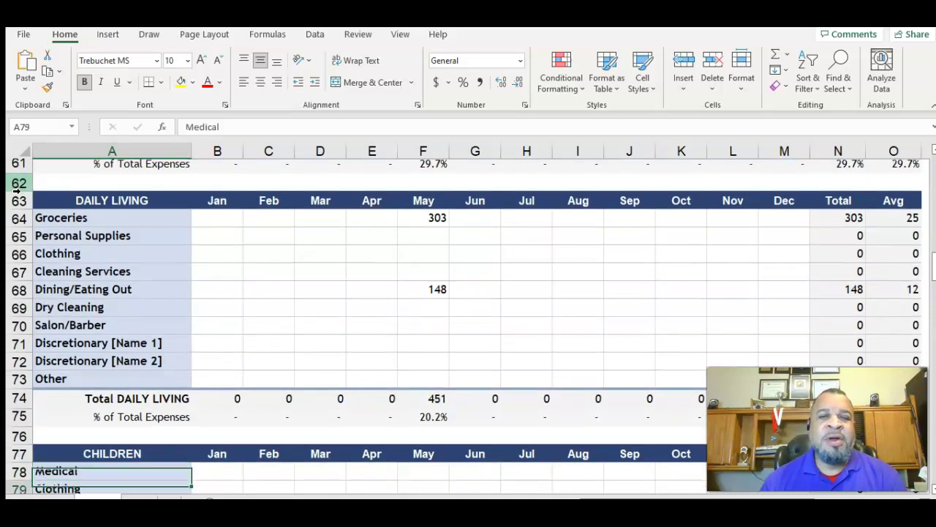
{"action": "key", "text": "Down"}
{"action": "key", "text": "Down"}
{"action": "key", "text": "Down"}
{"action": "key", "text": "Down"}
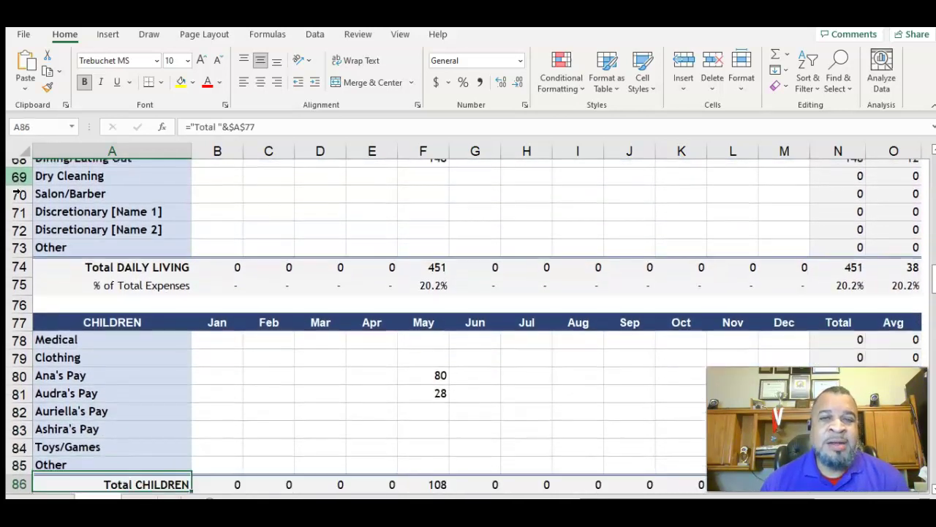
{"action": "key", "text": "Down"}
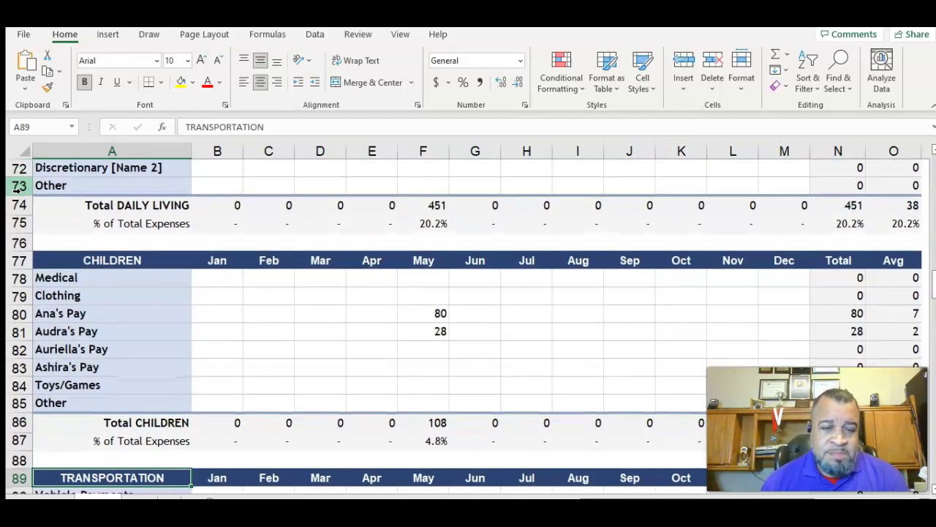
Examine the TRANSPORTATION section, including vehicle payments, fuel, parking and repairs, down to its total rows.
{"action": "key", "text": "Down"}
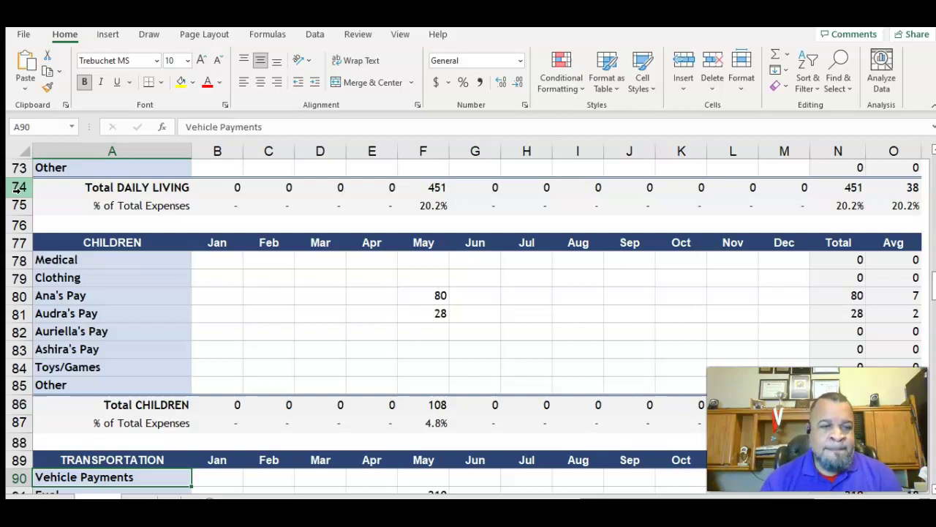
{"action": "key", "text": "Down"}
{"action": "key", "text": "Down"}
{"action": "key", "text": "Down"}
{"action": "key", "text": "Down"}
{"action": "key", "text": "Down"}
{"action": "key", "text": "Down"}
{"action": "key", "text": "Down"}
{"action": "key", "text": "Down"}
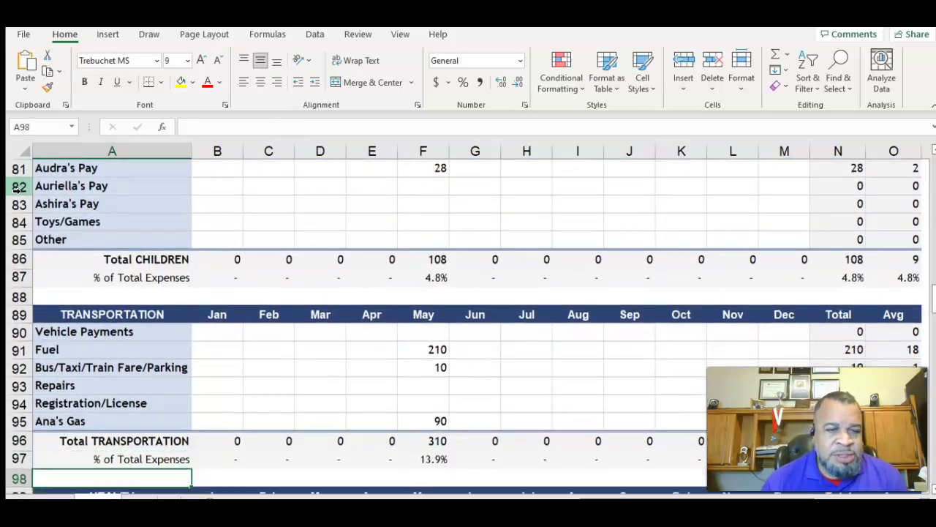
Examine the HEALTH section, from Doctor/Dentist through Other, down to its total row.
{"action": "key", "text": "Down"}
{"action": "key", "text": "Down"}
{"action": "key", "text": "Down"}
{"action": "key", "text": "Down"}
{"action": "key", "text": "Down"}
{"action": "key", "text": "Down"}
{"action": "key", "text": "Down"}
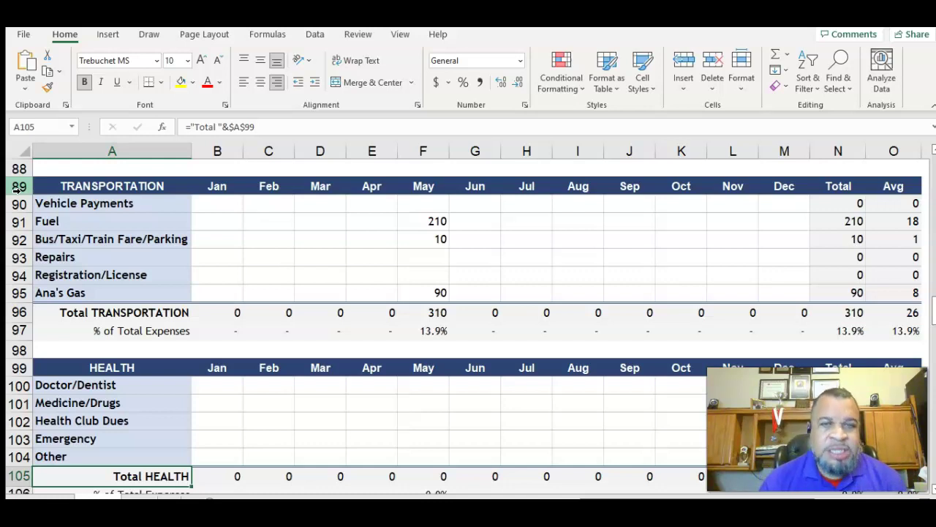
Examine the INSURANCE section, covering auto, health, home/rental, life and other, down to its total row.
{"action": "key", "text": "Down"}
{"action": "key", "text": "Down"}
{"action": "key", "text": "Down"}
{"action": "key", "text": "Down"}
{"action": "key", "text": "Down"}
{"action": "key", "text": "Down"}
{"action": "key", "text": "Down"}
{"action": "key", "text": "Down"}
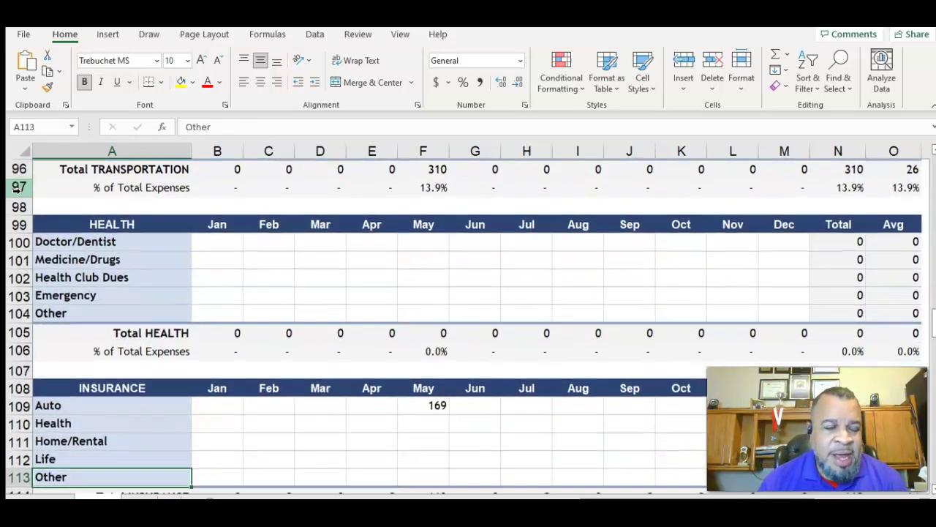
{"action": "key", "text": "Down"}
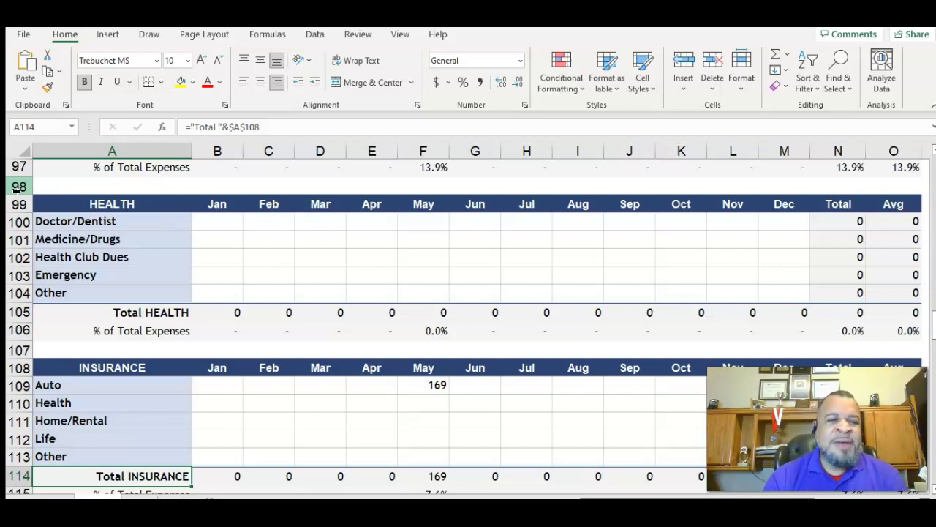
Examine the EDUCATION section, covering tuition, books, music lessons and other, down to its total rows.
{"action": "key", "text": "Down"}
{"action": "key", "text": "Down"}
{"action": "key", "text": "Down"}
{"action": "key", "text": "Down"}
{"action": "key", "text": "Down"}
{"action": "key", "text": "Down"}
{"action": "key", "text": "Down"}
{"action": "key", "text": "Down"}
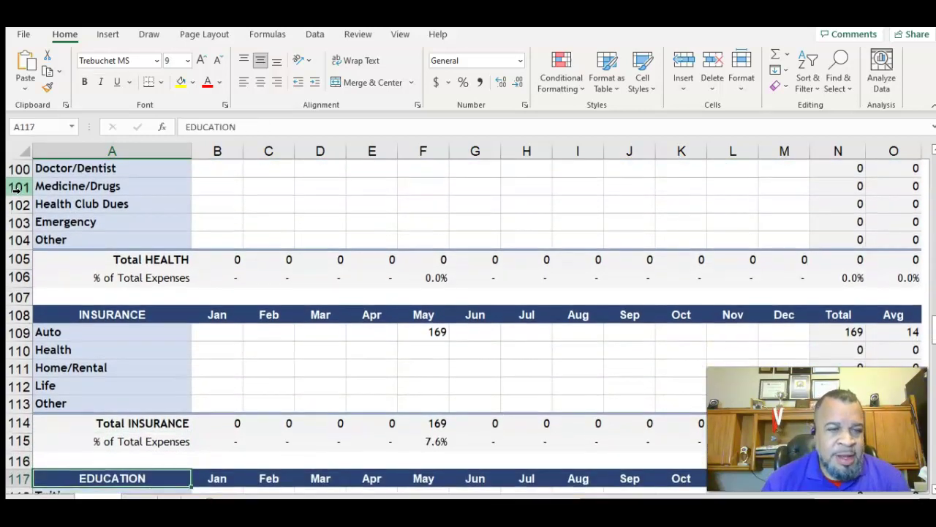
{"action": "key", "text": "Down"}
{"action": "key", "text": "Down"}
{"action": "key", "text": "Down"}
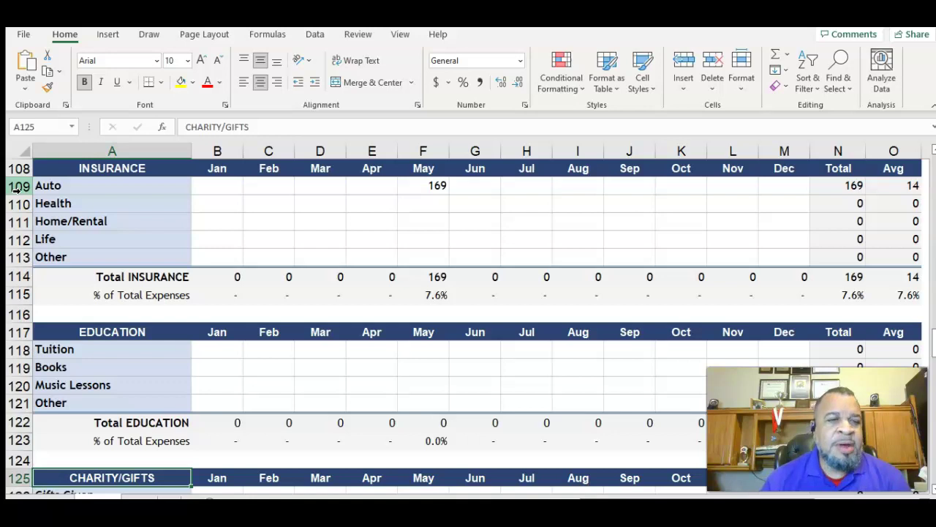
Examine the CHARITY/GIFTS section, covering gifts given, charitable donations, tithe and other, down to its total rows.
{"action": "key", "text": "Down"}
{"action": "key", "text": "Down"}
{"action": "key", "text": "Down"}
{"action": "key", "text": "Down"}
{"action": "key", "text": "Down"}
{"action": "key", "text": "Down"}
{"action": "key", "text": "Down"}
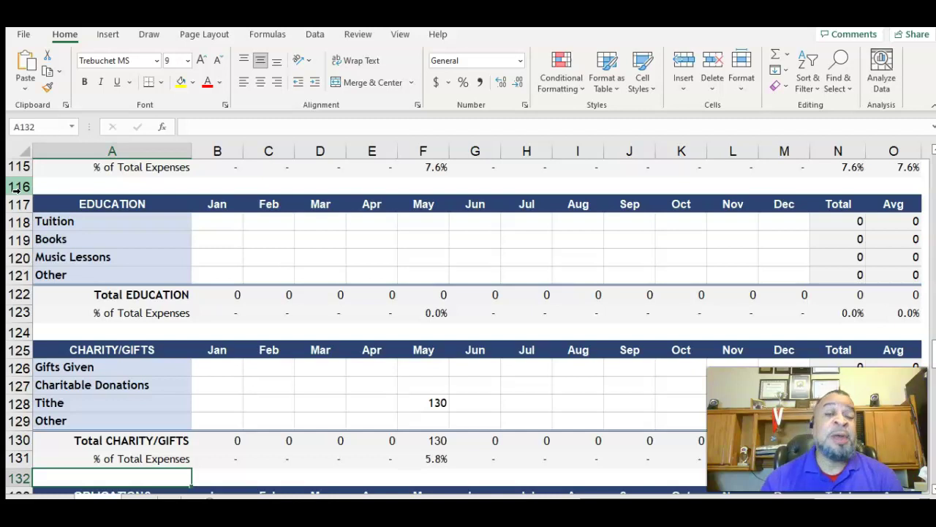
Examine the OBLIGATIONS section, from Student Loans and Credit Card Debt through Legal Fees and Other, with its total rows.
{"action": "key", "text": "Down"}
{"action": "key", "text": "Down"}
{"action": "key", "text": "Down"}
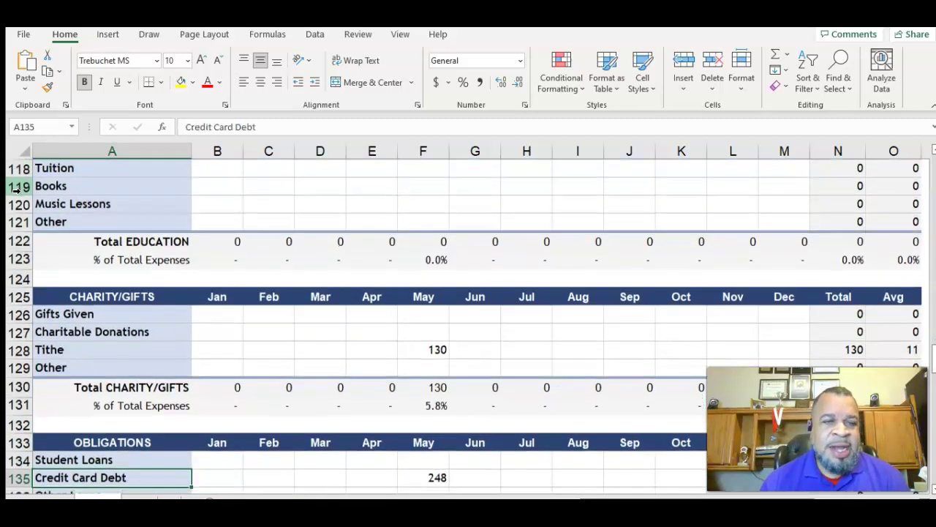
{"action": "key", "text": "Down"}
{"action": "key", "text": "Down"}
{"action": "key", "text": "Down"}
{"action": "key", "text": "Down"}
{"action": "key", "text": "Down"}
{"action": "key", "text": "Down"}
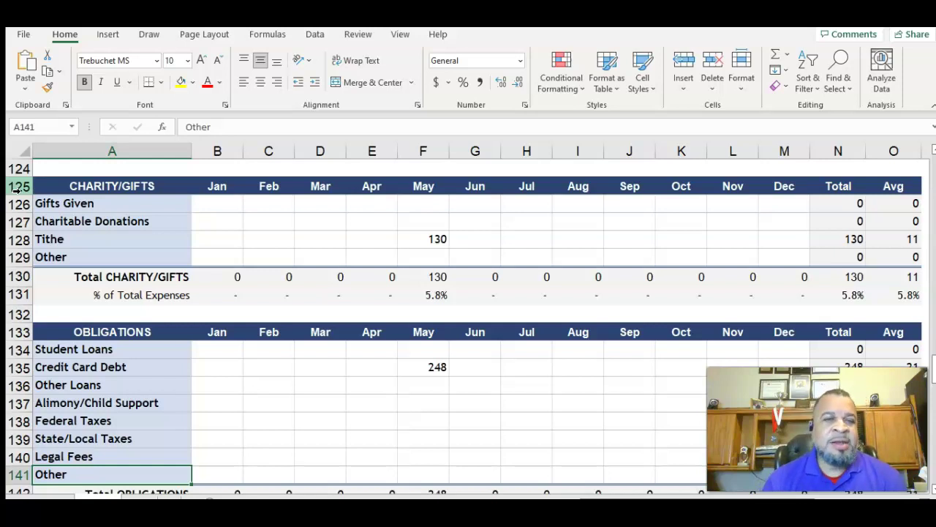
{"action": "key", "text": "Up"}
{"action": "key", "text": "Up"}
{"action": "key", "text": "Down"}
{"action": "key", "text": "Down"}
{"action": "key", "text": "Down"}
{"action": "key", "text": "Down"}
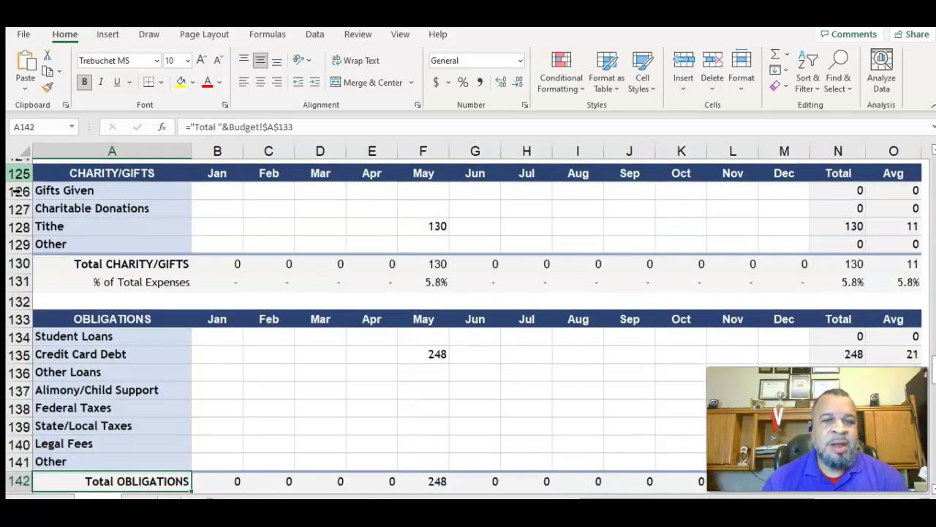
{"action": "key", "text": "Up"}
{"action": "key", "text": "Up"}
{"action": "key", "text": "Up"}
{"action": "key", "text": "Up"}
{"action": "key", "text": "Up"}
{"action": "key", "text": "Up"}
{"action": "key", "text": "Up"}
{"action": "key", "text": "Up"}
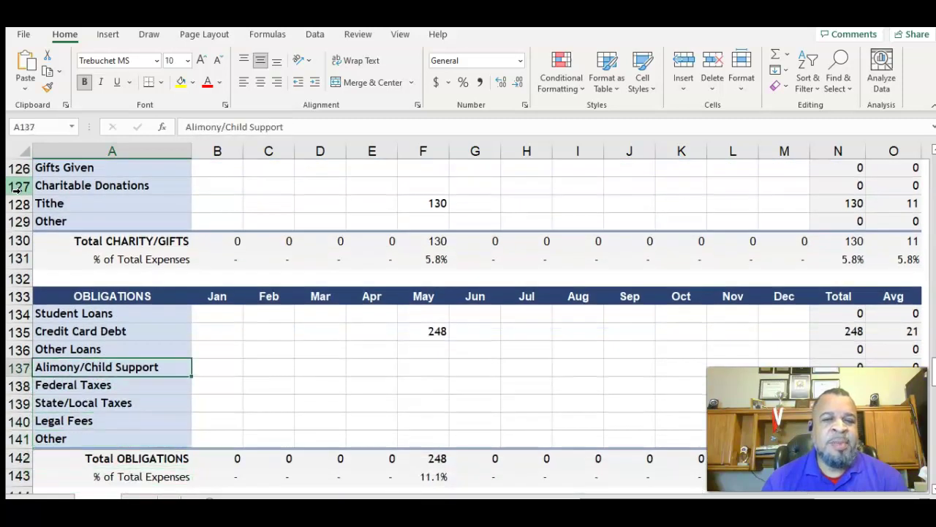
{"action": "key", "text": "Down"}
{"action": "key", "text": "Down"}
{"action": "key", "text": "Down"}
{"action": "key", "text": "Down"}
{"action": "key", "text": "Down"}
{"action": "key", "text": "Down"}
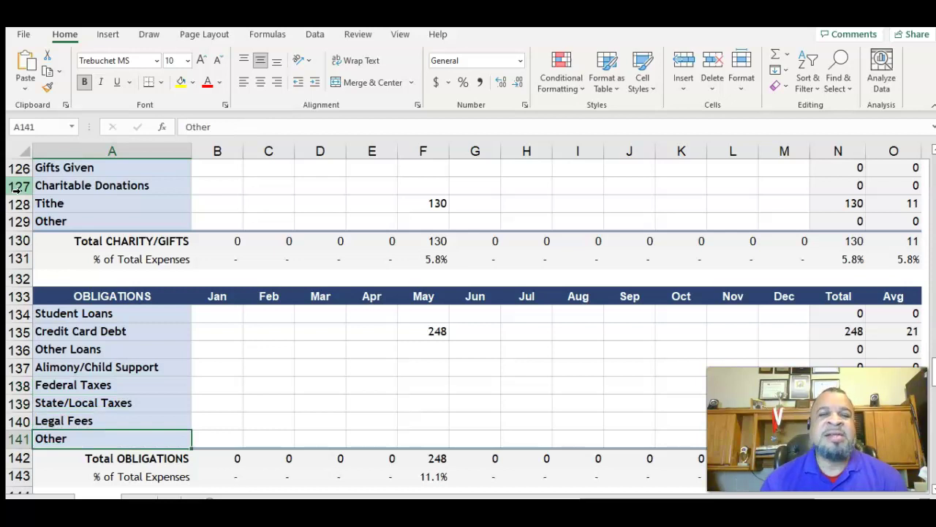
Examine the BUSINESS EXPENSE section, covering deductible and non-deductible expenses, other and barber, down to its total rows.
{"action": "key", "text": "Down"}
{"action": "key", "text": "Down"}
{"action": "key", "text": "Down"}
{"action": "key", "text": "Down"}
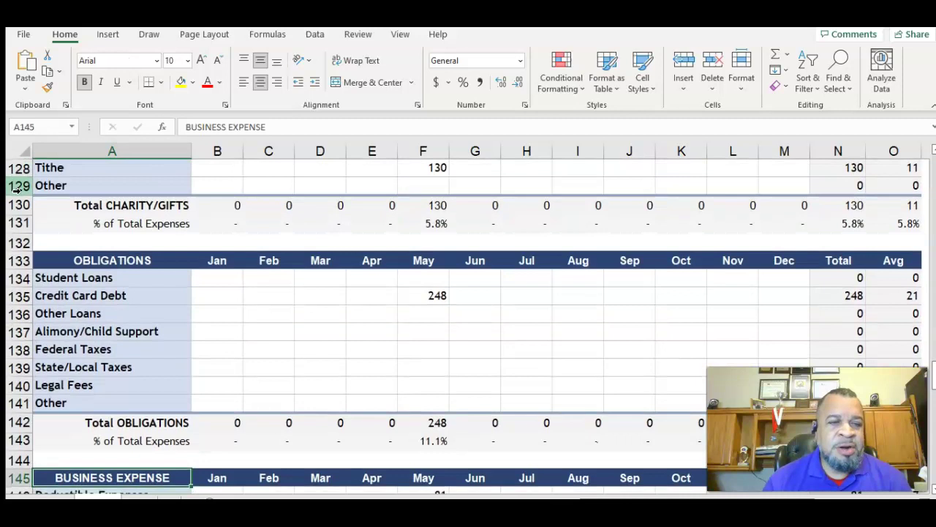
{"action": "key", "text": "Down"}
{"action": "key", "text": "Down"}
{"action": "key", "text": "Down"}
{"action": "key", "text": "Down"}
{"action": "key", "text": "Down"}
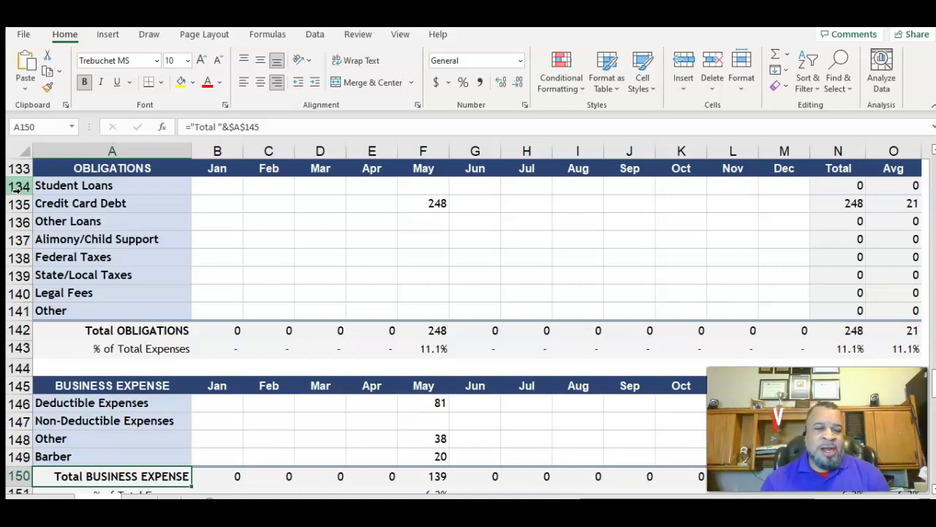
{"action": "key", "text": "Down"}
{"action": "key", "text": "Down"}
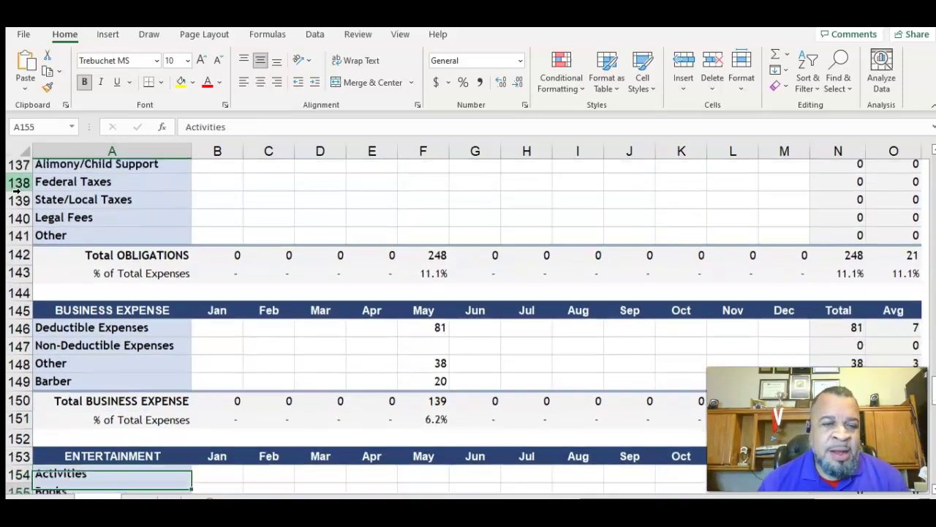
Examine the ENTERTAINMENT section, from Activities and Books through Vacation/Travel and Other, down to its total rows.
{"action": "key", "text": "Down"}
{"action": "key", "text": "Down"}
{"action": "key", "text": "Down"}
{"action": "key", "text": "Down"}
{"action": "key", "text": "Down"}
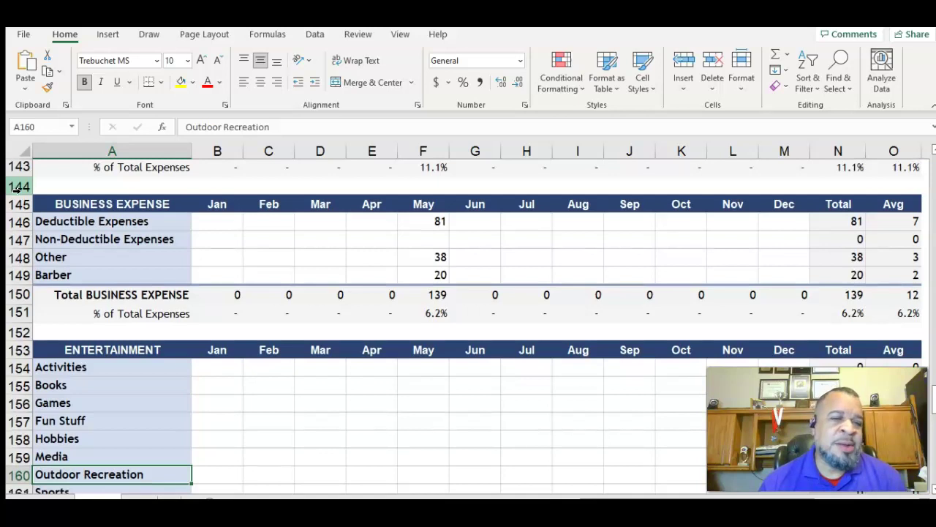
{"action": "key", "text": "Down"}
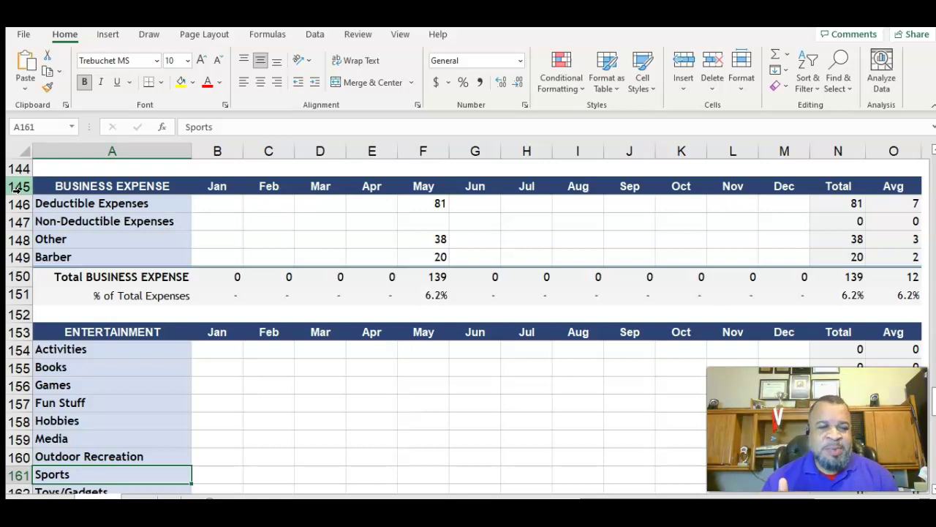
{"action": "key", "text": "Down"}
{"action": "key", "text": "Down"}
{"action": "key", "text": "Down"}
{"action": "key", "text": "Down"}
{"action": "key", "text": "Down"}
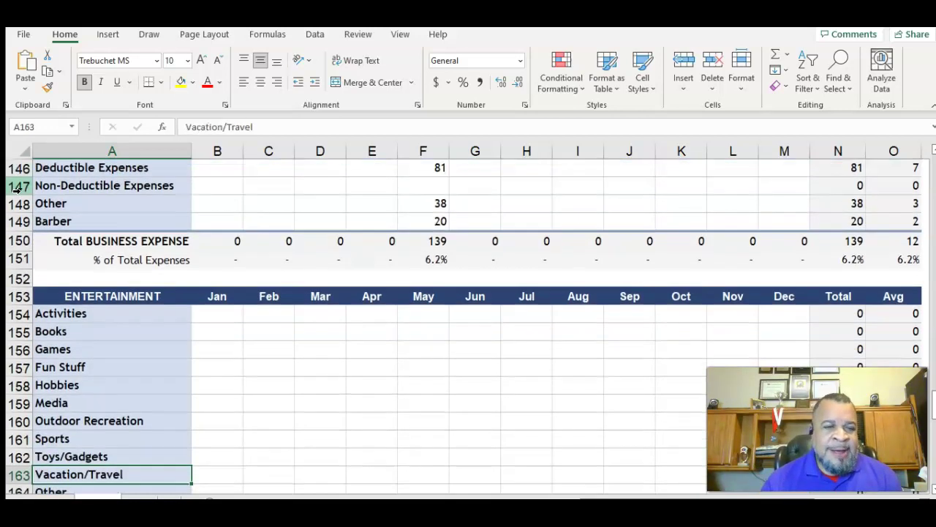
{"action": "key", "text": "Down"}
{"action": "key", "text": "Down"}
{"action": "key", "text": "Down"}
{"action": "key", "text": "Down"}
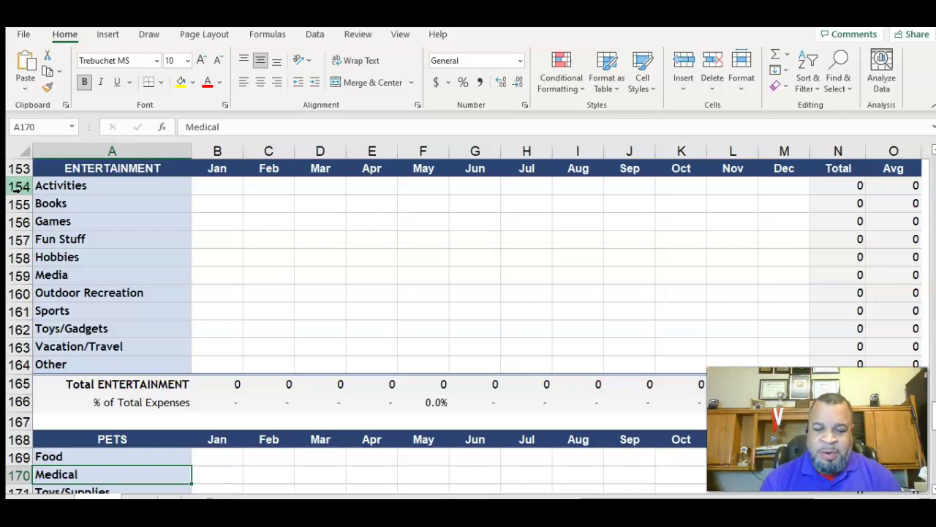
Examine the PETS section, covering food, medical, toys/supplies and other, down to its total rows.
{"action": "key", "text": "Down"}
{"action": "key", "text": "Down"}
{"action": "key", "text": "Down"}
{"action": "key", "text": "Down"}
{"action": "key", "text": "Down"}
{"action": "key", "text": "Down"}
{"action": "key", "text": "Down"}
{"action": "key", "text": "Down"}
{"action": "key", "text": "Down"}
{"action": "key", "text": "Down"}
{"action": "key", "text": "Down"}
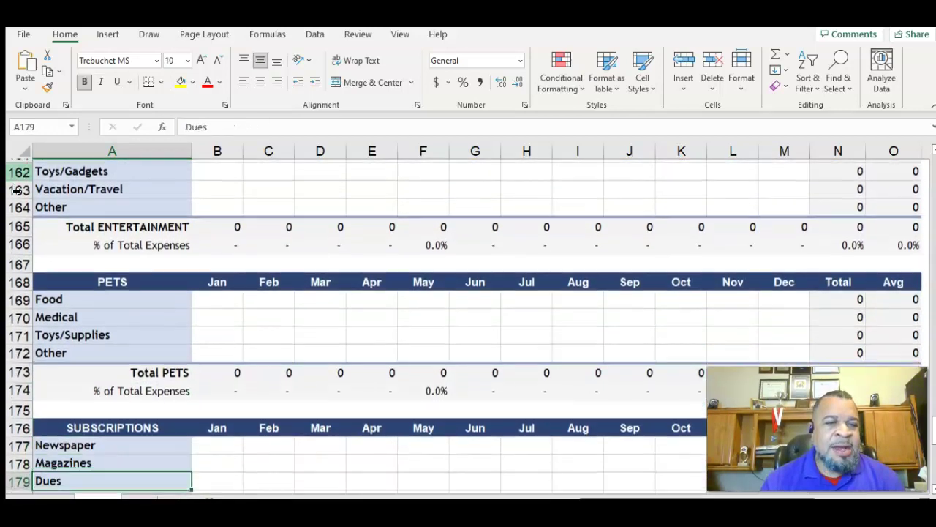
Examine the SUBSCRIPTIONS section, covering newspaper, magazines, dues, club memberships and other, down to its total rows.
{"action": "key", "text": "Down"}
{"action": "key", "text": "Down"}
{"action": "key", "text": "Down"}
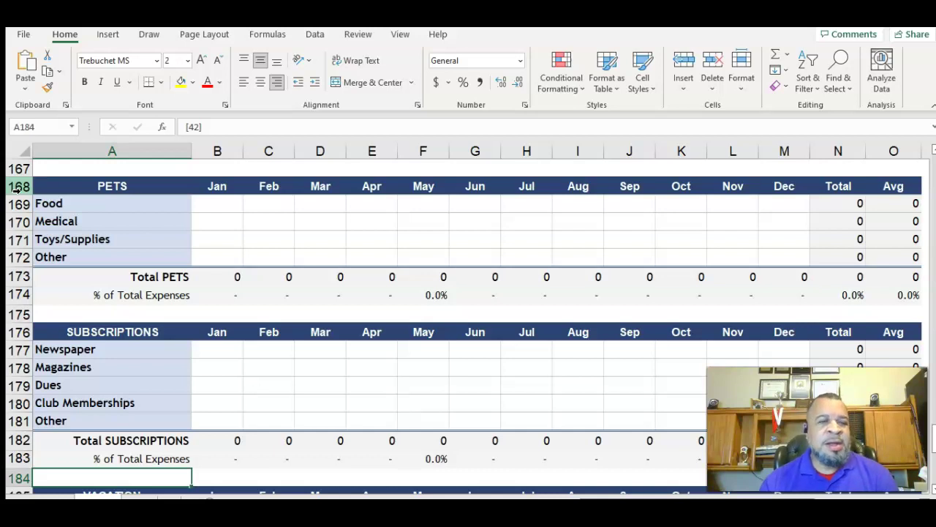
{"action": "key", "text": "Down"}
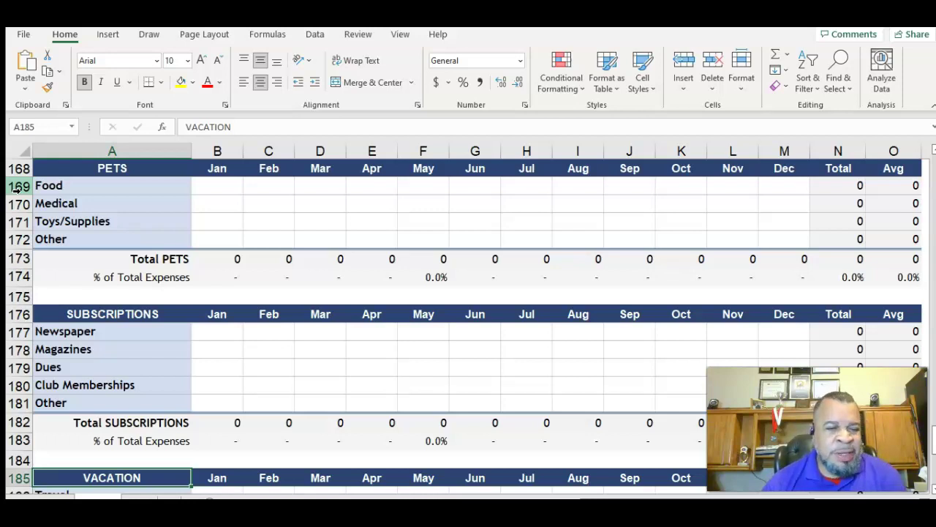
Examine the VACATION section, covering travel, lodging, food, rental car, entertainment and other, down to its total row.
{"action": "key", "text": "Down"}
{"action": "key", "text": "Down"}
{"action": "key", "text": "Down"}
{"action": "key", "text": "Down"}
{"action": "key", "text": "Down"}
{"action": "key", "text": "Down"}
{"action": "key", "text": "Down"}
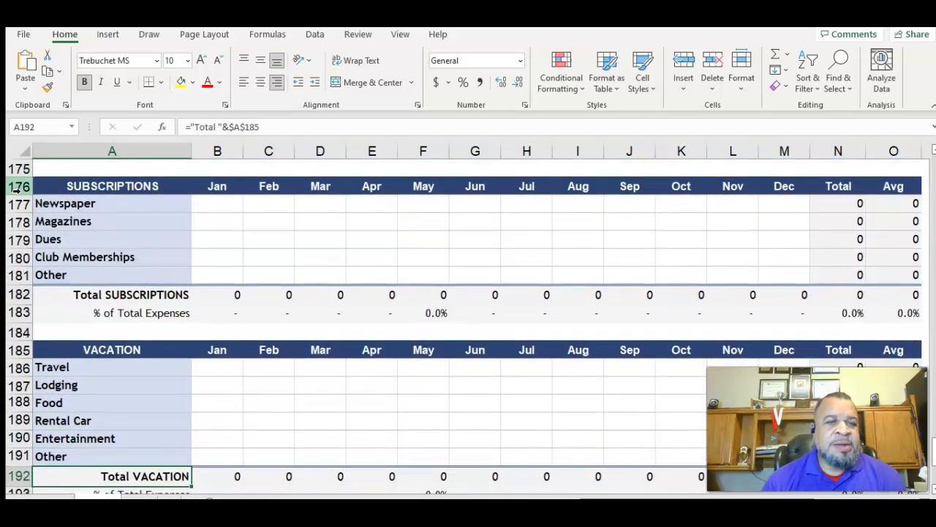
Examine the MISCELLANEOUS section, covering bank fees, postage and the other rows, through its totals to the sheet's end.
{"action": "key", "text": "Down"}
{"action": "key", "text": "Down"}
{"action": "key", "text": "Down"}
{"action": "key", "text": "Down"}
{"action": "key", "text": "Down"}
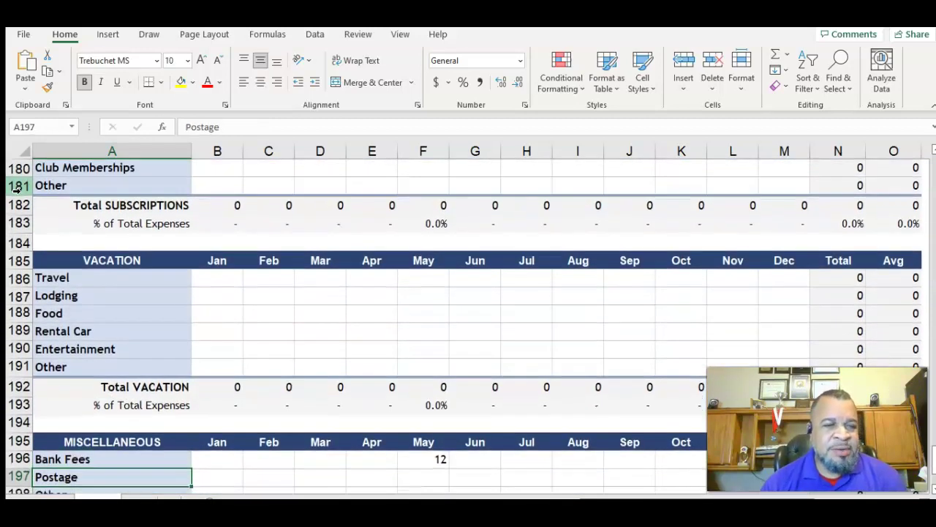
{"action": "key", "text": "Down"}
{"action": "key", "text": "Down"}
{"action": "key", "text": "Down"}
{"action": "key", "text": "Down"}
{"action": "key", "text": "Down"}
{"action": "key", "text": "Down"}
{"action": "key", "text": "Down"}
{"action": "key", "text": "Down"}
{"action": "key", "text": "Down"}
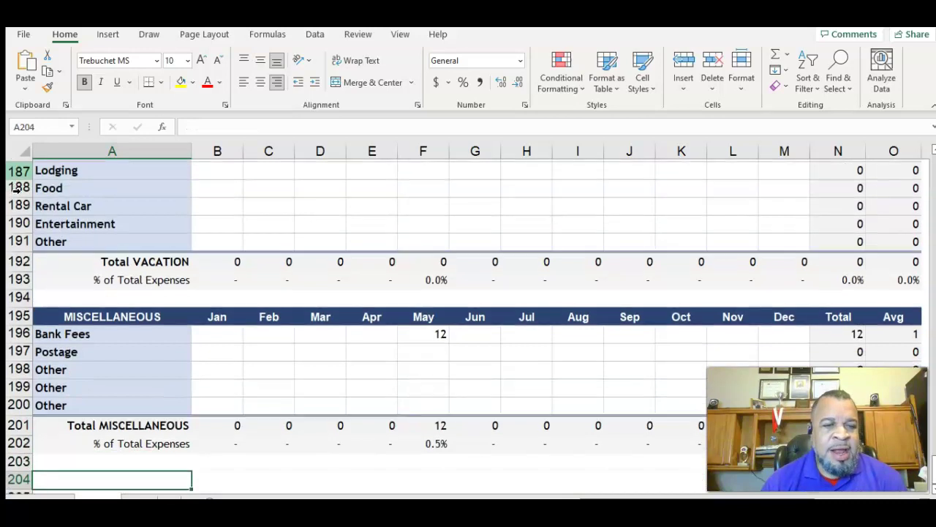
{"action": "key", "text": "Down"}
{"action": "key", "text": "Down"}
{"action": "key", "text": "Down"}
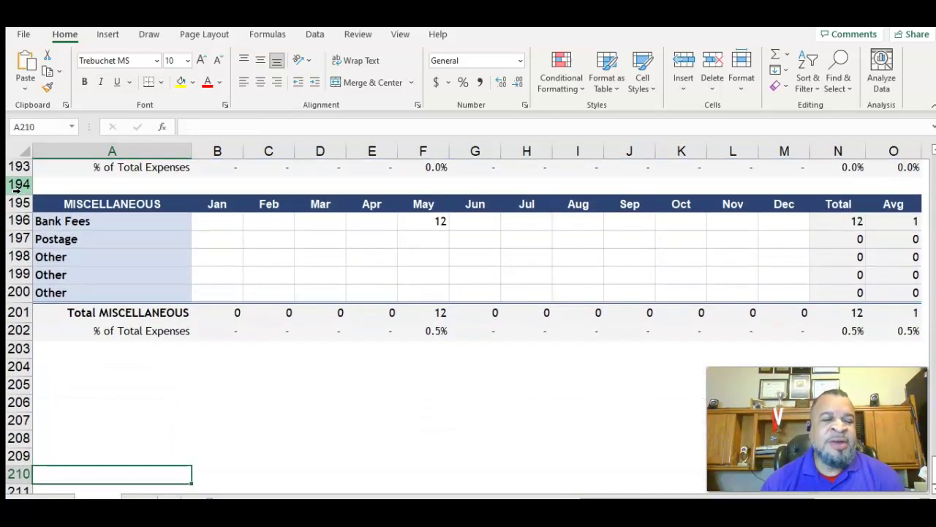
Return from the end of the sheet, past the expense categories, income and charts, to the Total Income row in the Summary.
{"action": "key", "text": "Up"}
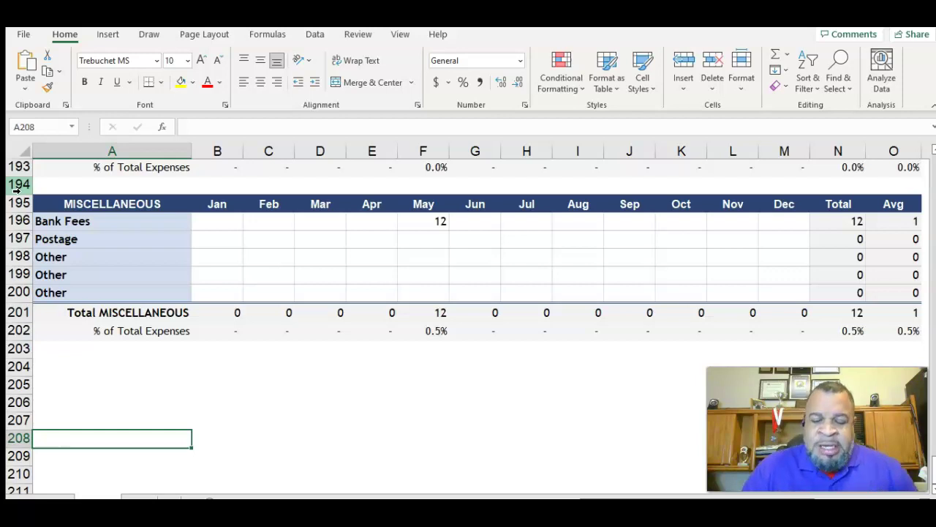
{"action": "key", "text": "Up"}
{"action": "key", "text": "Up"}
{"action": "key", "text": "Up"}
{"action": "key", "text": "Up"}
{"action": "key", "text": "Up"}
{"action": "key", "text": "Up"}
{"action": "key", "text": "Up"}
{"action": "key", "text": "Up"}
{"action": "key", "text": "Up"}
{"action": "key", "text": "Up"}
{"action": "key", "text": "Up"}
{"action": "key", "text": "Up"}
{"action": "key", "text": "Up"}
{"action": "key", "text": "Up"}
{"action": "key", "text": "Up"}
{"action": "key", "text": "Up"}
{"action": "key", "text": "Up"}
{"action": "key", "text": "Up"}
{"action": "key", "text": "Up"}
{"action": "key", "text": "Up"}
{"action": "key", "text": "Up"}
{"action": "key", "text": "Up"}
{"action": "key", "text": "Up"}
{"action": "key", "text": "Up"}
{"action": "key", "text": "Up"}
{"action": "key", "text": "Up"}
{"action": "key", "text": "Up"}
{"action": "key", "text": "Up"}
{"action": "key", "text": "Up"}
{"action": "key", "text": "Up"}
{"action": "key", "text": "Up"}
{"action": "key", "text": "Up"}
{"action": "key", "text": "Up"}
{"action": "key", "text": "Up"}
{"action": "key", "text": "Up"}
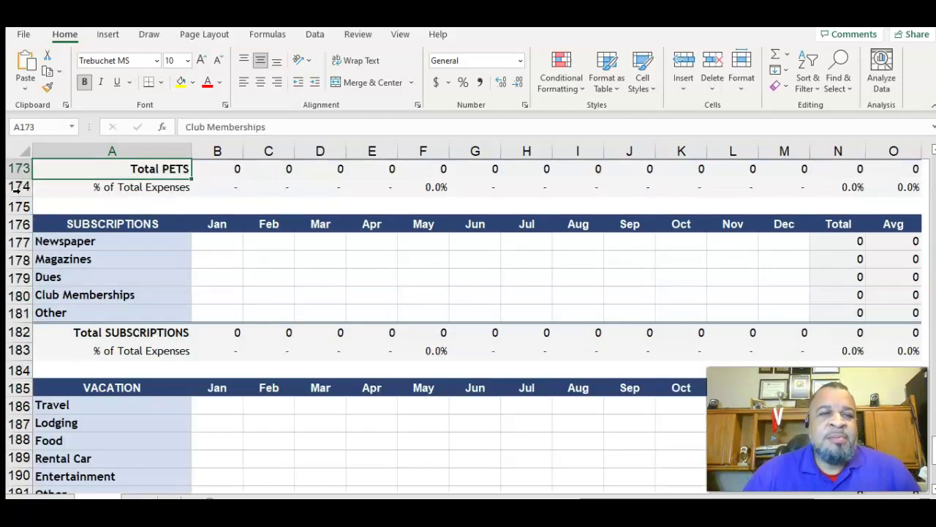
{"action": "key", "text": "Up"}
{"action": "key", "text": "Up"}
{"action": "key", "text": "Up"}
{"action": "key", "text": "Up"}
{"action": "key", "text": "Up"}
{"action": "key", "text": "Up"}
{"action": "key", "text": "Up"}
{"action": "key", "text": "Up"}
{"action": "key", "text": "Up"}
{"action": "key", "text": "Up"}
{"action": "key", "text": "Up"}
{"action": "key", "text": "Up"}
{"action": "key", "text": "Up"}
{"action": "key", "text": "Up"}
{"action": "key", "text": "Up"}
{"action": "key", "text": "Up"}
{"action": "key", "text": "Up"}
{"action": "key", "text": "Up"}
{"action": "key", "text": "Up"}
{"action": "key", "text": "Up"}
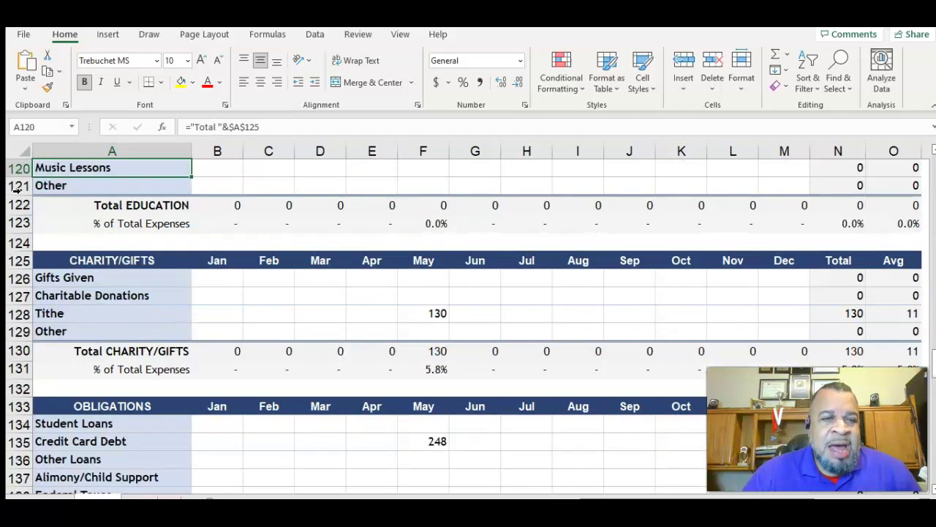
{"action": "key", "text": "Up"}
{"action": "key", "text": "Up"}
{"action": "key", "text": "Up"}
{"action": "key", "text": "Up"}
{"action": "key", "text": "Up"}
{"action": "key", "text": "Up"}
{"action": "key", "text": "Up"}
{"action": "key", "text": "Up"}
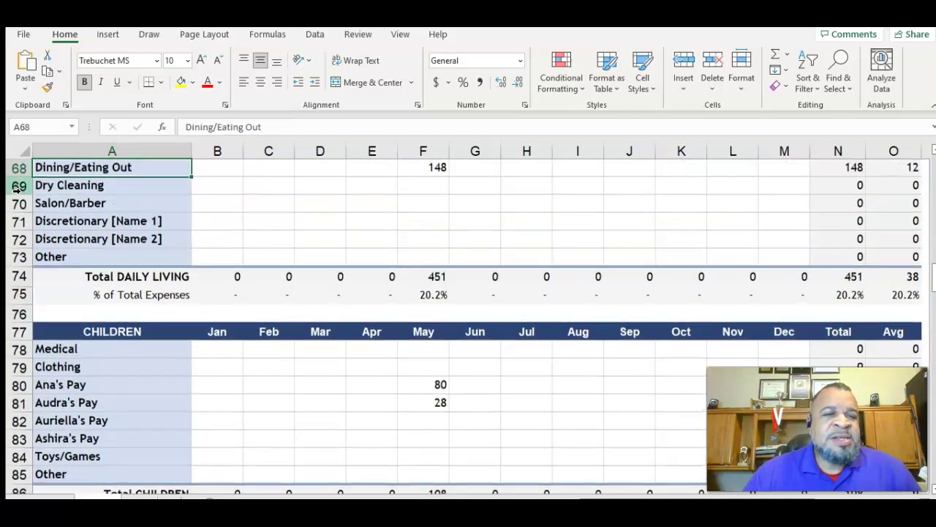
{"action": "key", "text": "Up"}
{"action": "key", "text": "Up"}
{"action": "key", "text": "Up"}
{"action": "key", "text": "Up"}
{"action": "key", "text": "Up"}
{"action": "key", "text": "Up"}
{"action": "key", "text": "Up"}
{"action": "key", "text": "Up"}
{"action": "key", "text": "Up"}
{"action": "key", "text": "Up"}
{"action": "key", "text": "Up"}
{"action": "key", "text": "Up"}
{"action": "key", "text": "Up"}
{"action": "key", "text": "Up"}
{"action": "key", "text": "Up"}
{"action": "key", "text": "Up"}
{"action": "key", "text": "Up"}
{"action": "key", "text": "Up"}
{"action": "key", "text": "Up"}
{"action": "key", "text": "Up"}
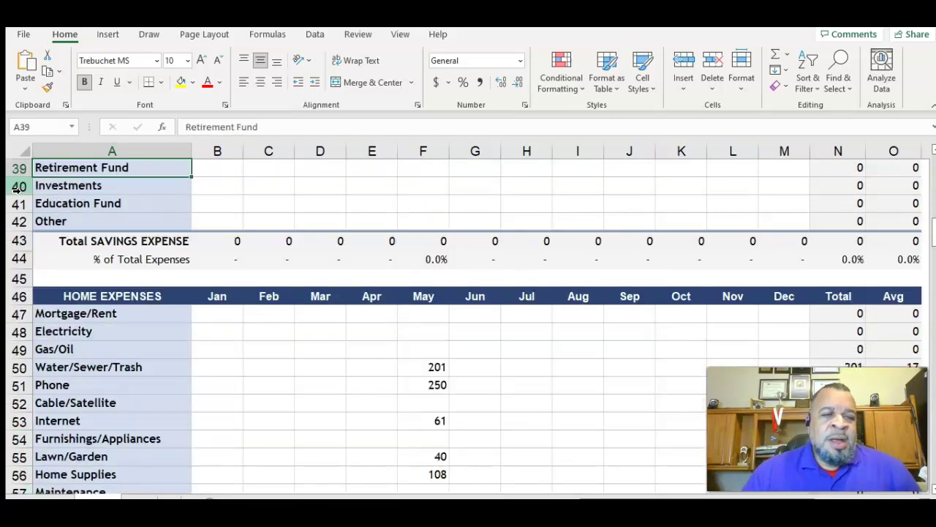
{"action": "key", "text": "Up"}
{"action": "key", "text": "Up"}
{"action": "key", "text": "Up"}
{"action": "key", "text": "Up"}
{"action": "key", "text": "Up"}
{"action": "key", "text": "Up"}
{"action": "key", "text": "Up"}
{"action": "key", "text": "Up"}
{"action": "key", "text": "Up"}
{"action": "key", "text": "Up"}
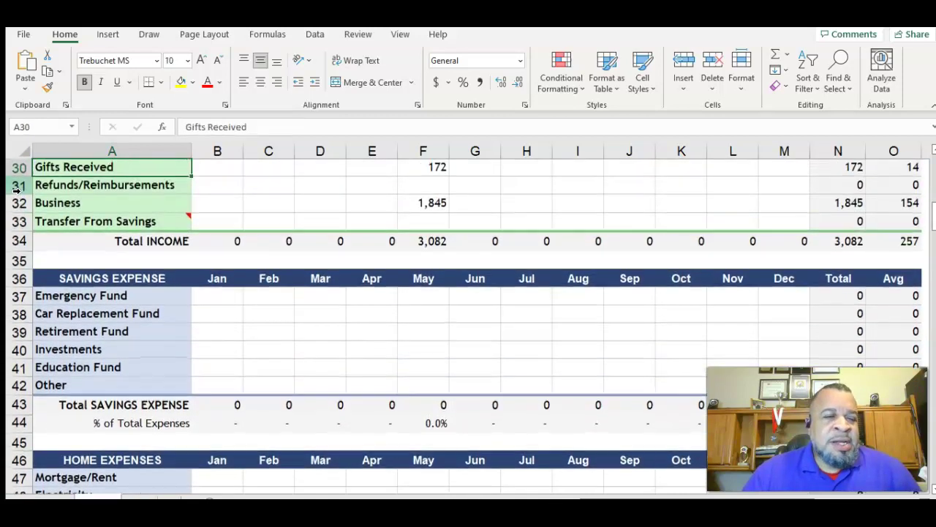
{"action": "key", "text": "Up"}
{"action": "key", "text": "Up"}
{"action": "key", "text": "Up"}
{"action": "key", "text": "Up"}
{"action": "key", "text": "Up"}
{"action": "key", "text": "Up"}
{"action": "key", "text": "Up"}
{"action": "key", "text": "Up"}
{"action": "key", "text": "Up"}
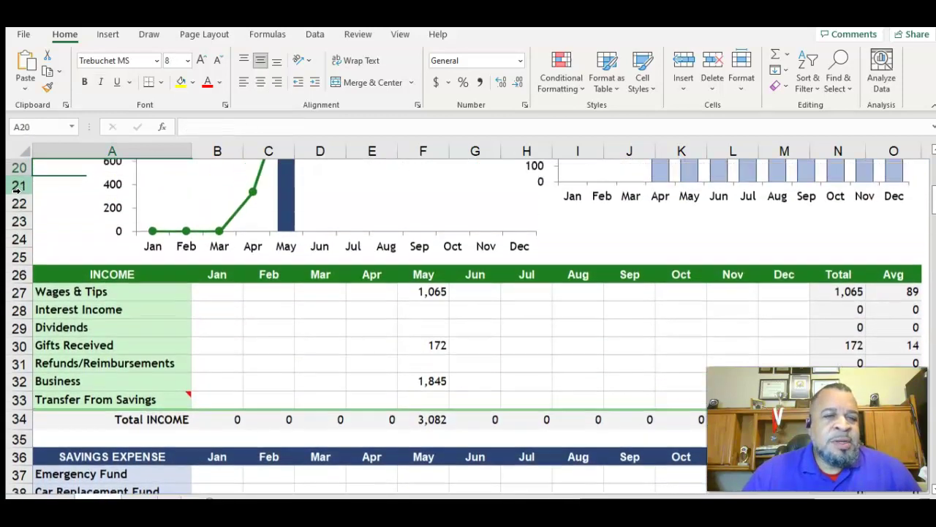
{"action": "key", "text": "Up"}
{"action": "key", "text": "Up"}
{"action": "key", "text": "Up"}
{"action": "key", "text": "Up"}
{"action": "key", "text": "Up"}
{"action": "key", "text": "Up"}
{"action": "key", "text": "Up"}
{"action": "key", "text": "Up"}
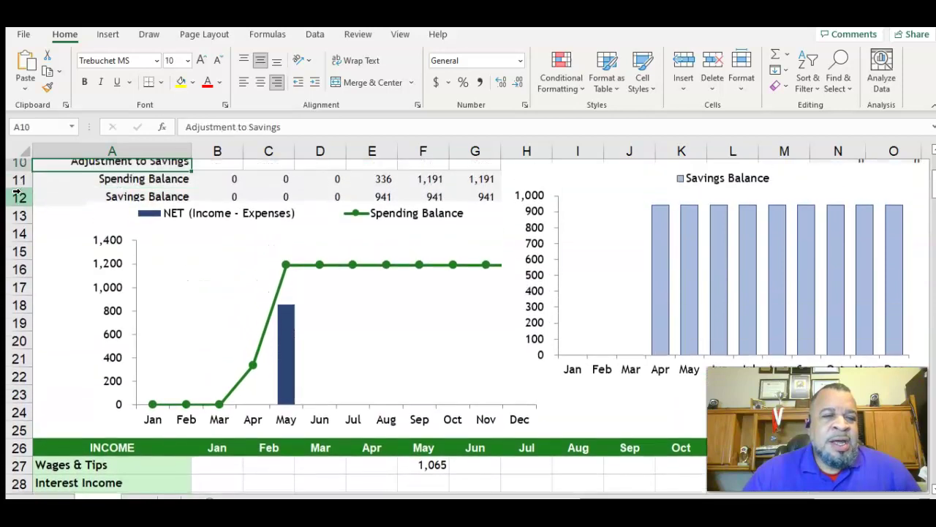
{"action": "key", "text": "Down"}
{"action": "key", "text": "Down"}
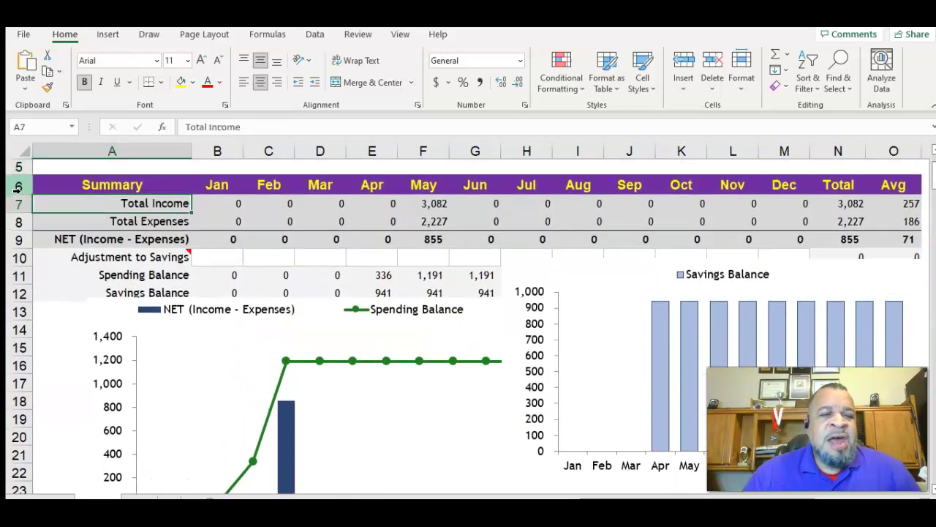
Go along the Summary's Total Income row to May and inspect that month's NET (Income - Expenses) cell.
{"action": "key", "text": "Right"}
{"action": "key", "text": "Right"}
{"action": "key", "text": "Left"}
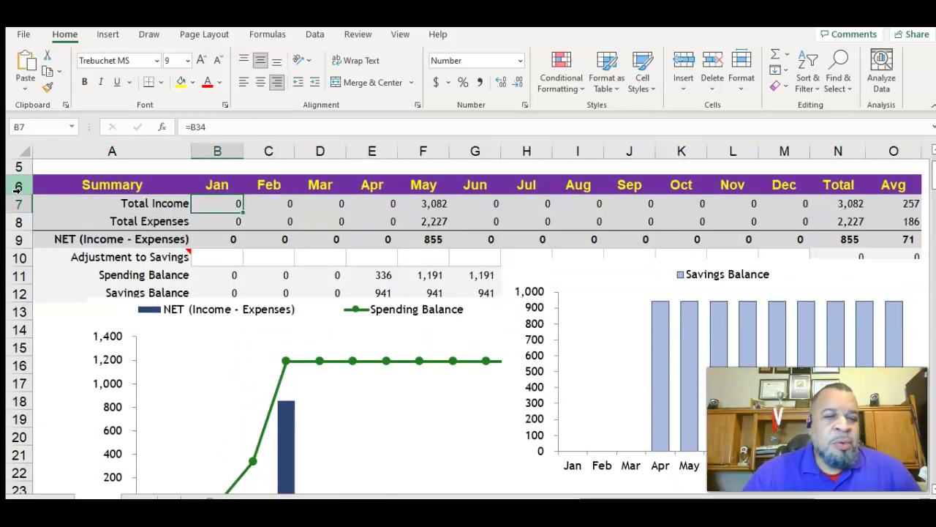
{"action": "key", "text": "Left"}
{"action": "key", "text": "Right"}
{"action": "key", "text": "Right"}
{"action": "key", "text": "Right"}
{"action": "key", "text": "Right"}
{"action": "key", "text": "Right"}
{"action": "key", "text": "Right"}
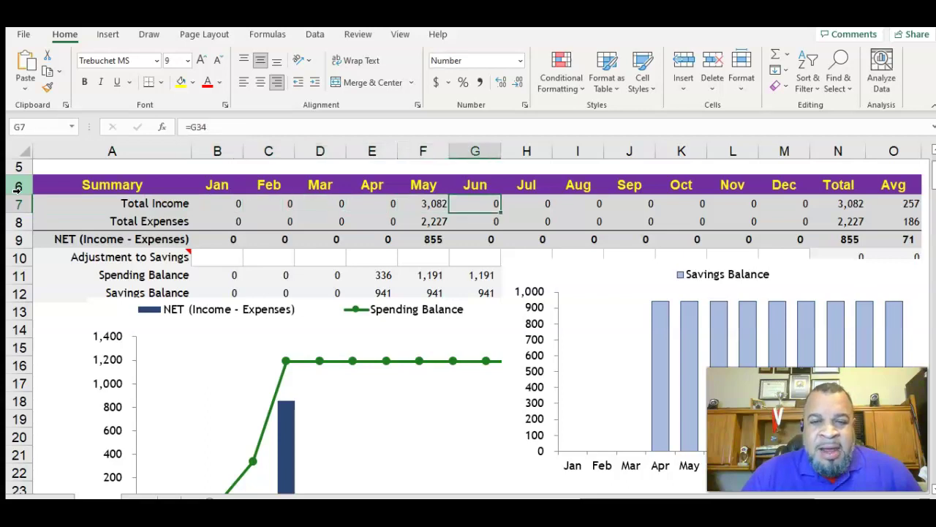
{"action": "key", "text": "Left"}
{"action": "key", "text": "Down"}
{"action": "key", "text": "Down"}
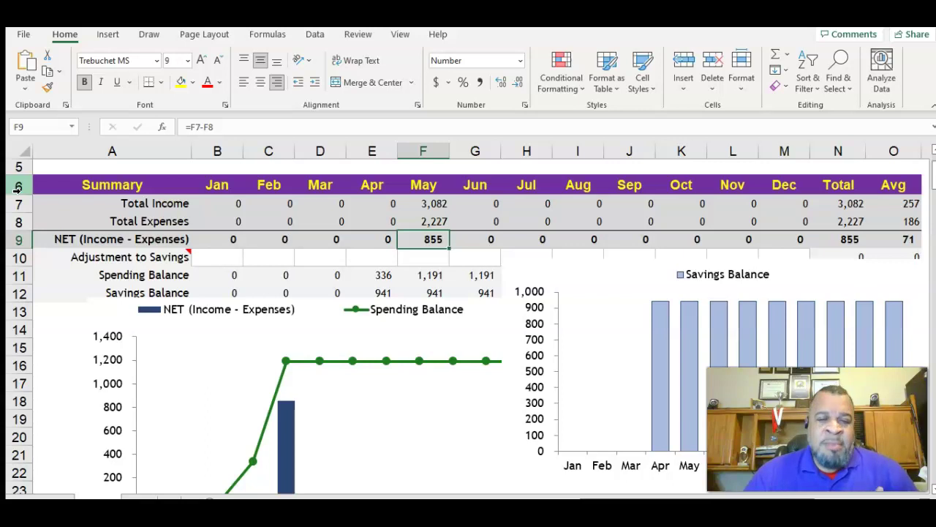
Compare the May Total Expenses and Total Income cells in the Summary, including their formulas.
{"action": "key", "text": "Up"}
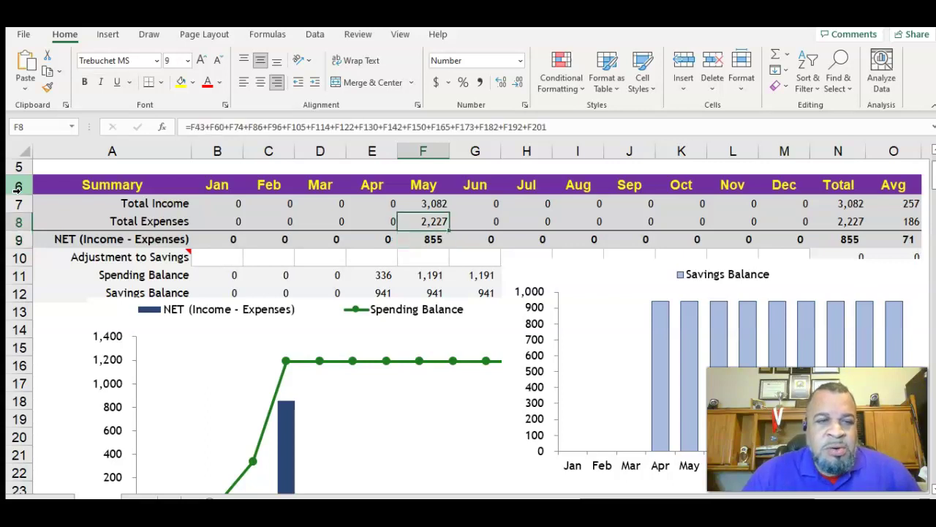
{"action": "key", "text": "Up"}
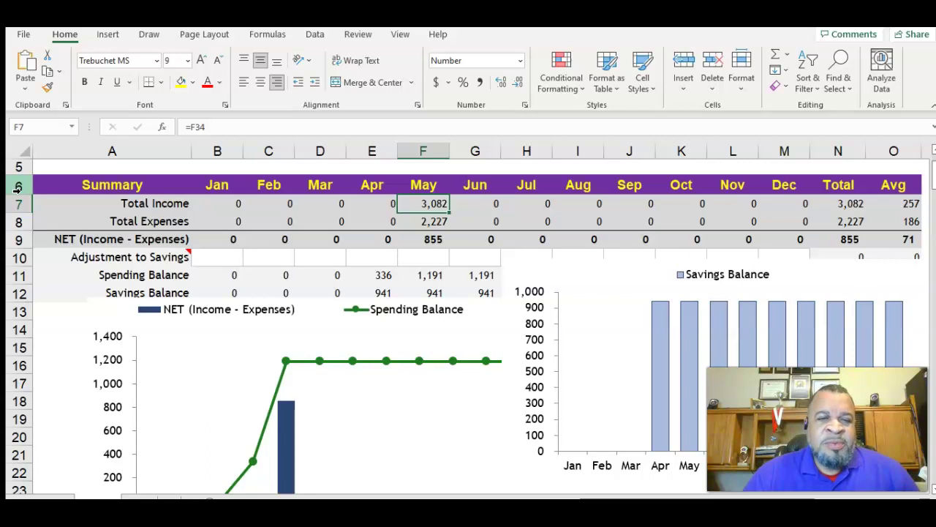
{"action": "key", "text": "Down"}
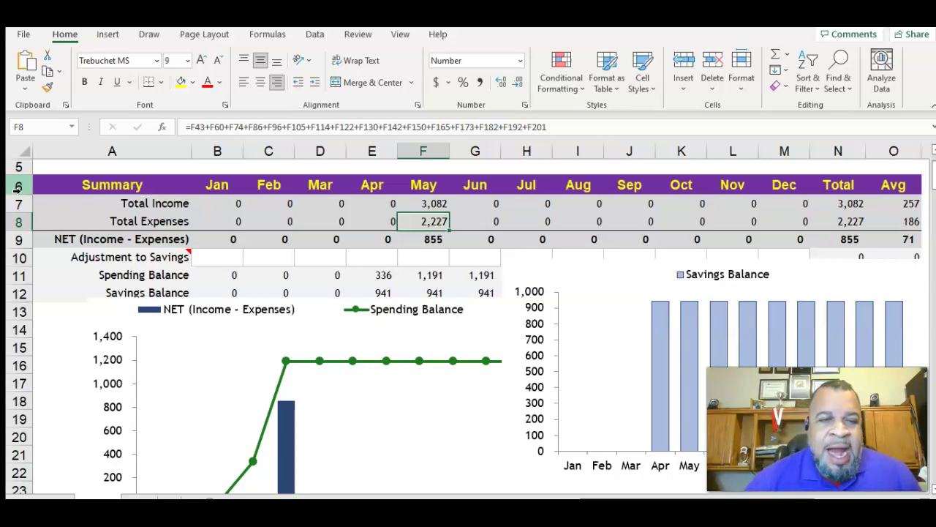
{"action": "key", "text": "Up"}
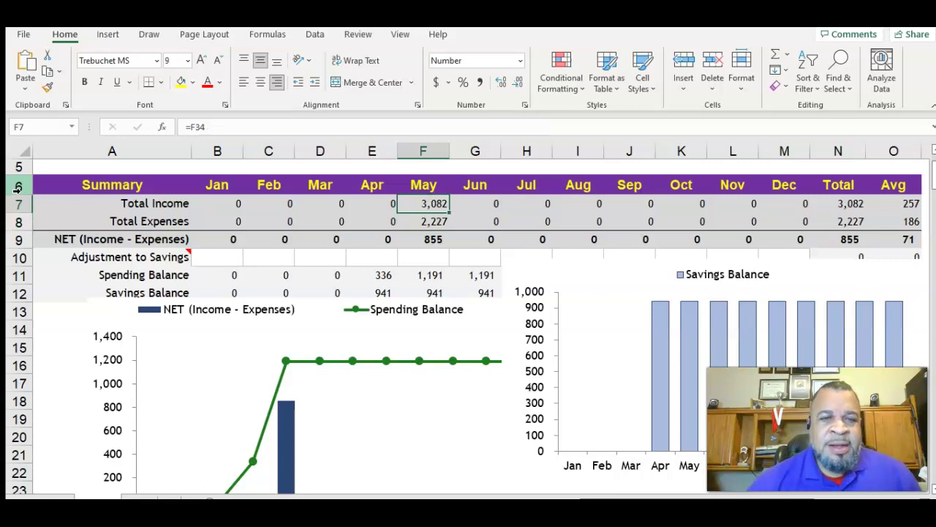
Inspect the Summary's Spending Balance for May and the preceding balance for April.
{"action": "key", "text": "Down"}
{"action": "key", "text": "Down"}
{"action": "key", "text": "Down"}
{"action": "key", "text": "Down"}
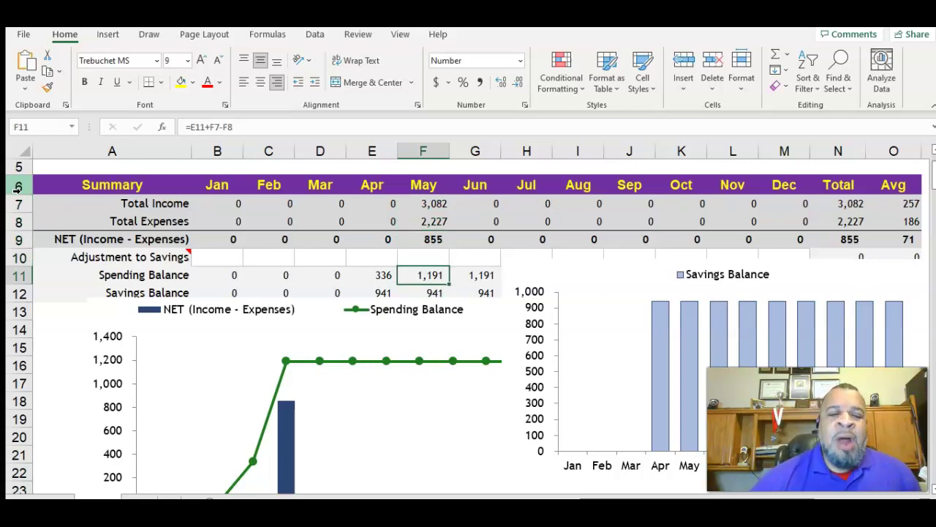
{"action": "key", "text": "Left"}
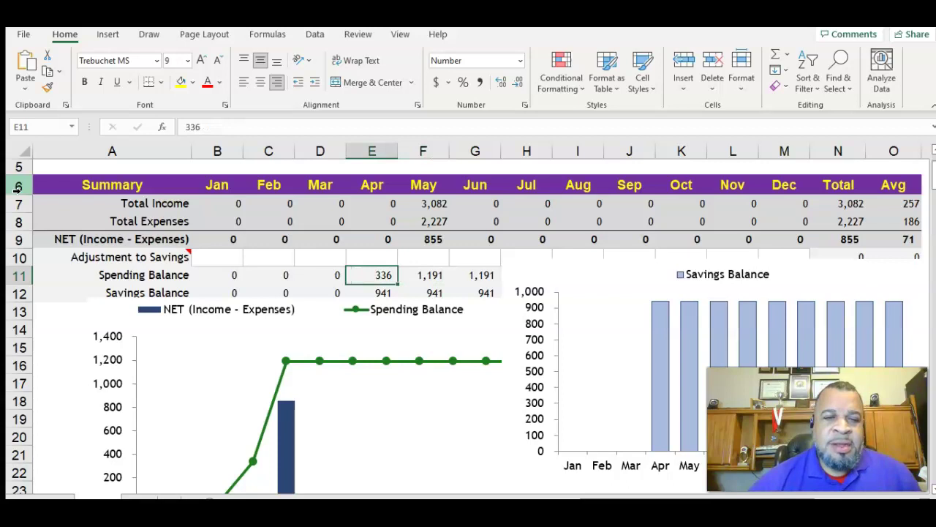